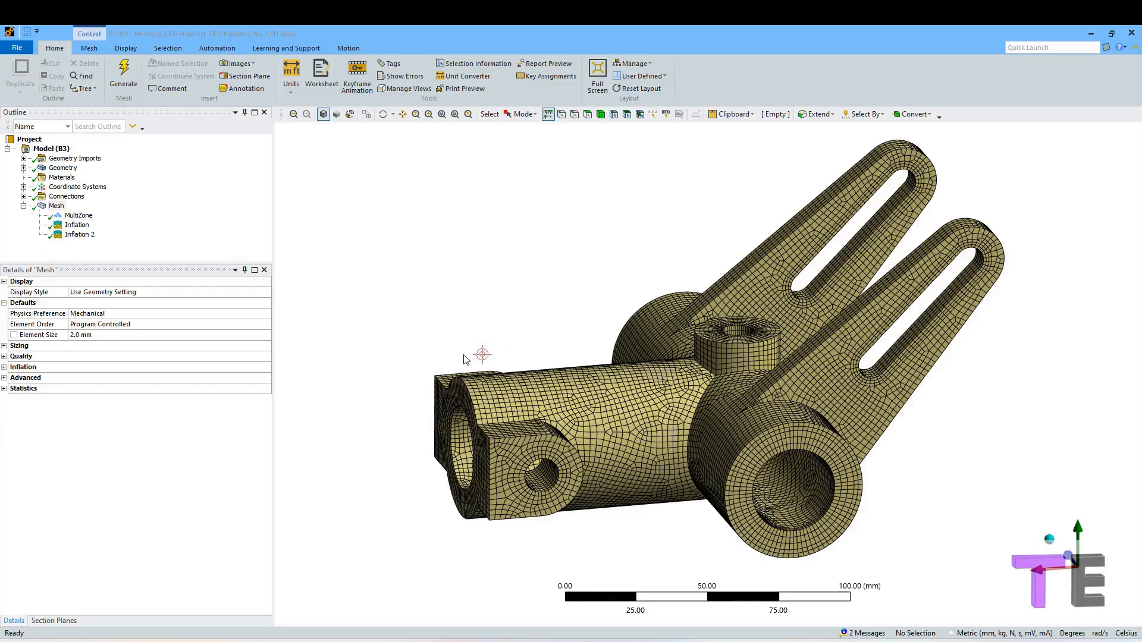
Close the Meshing window of the existing meshed hinge part.
middle_click_drag(472, 351, 567, 363)
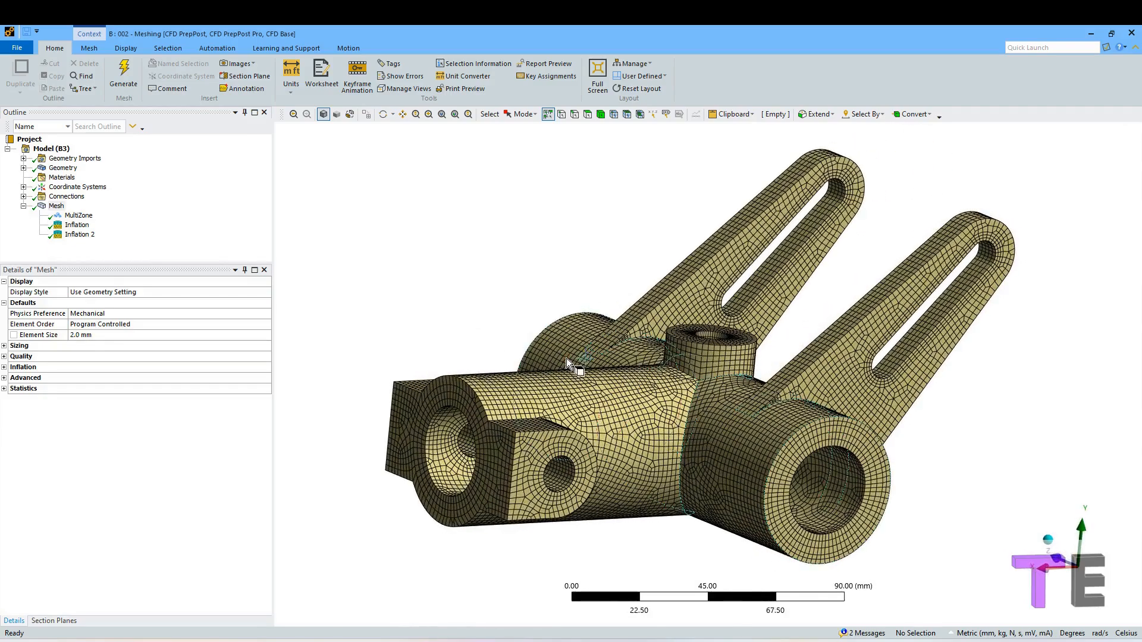
middle_click_drag(474, 306, 487, 288)
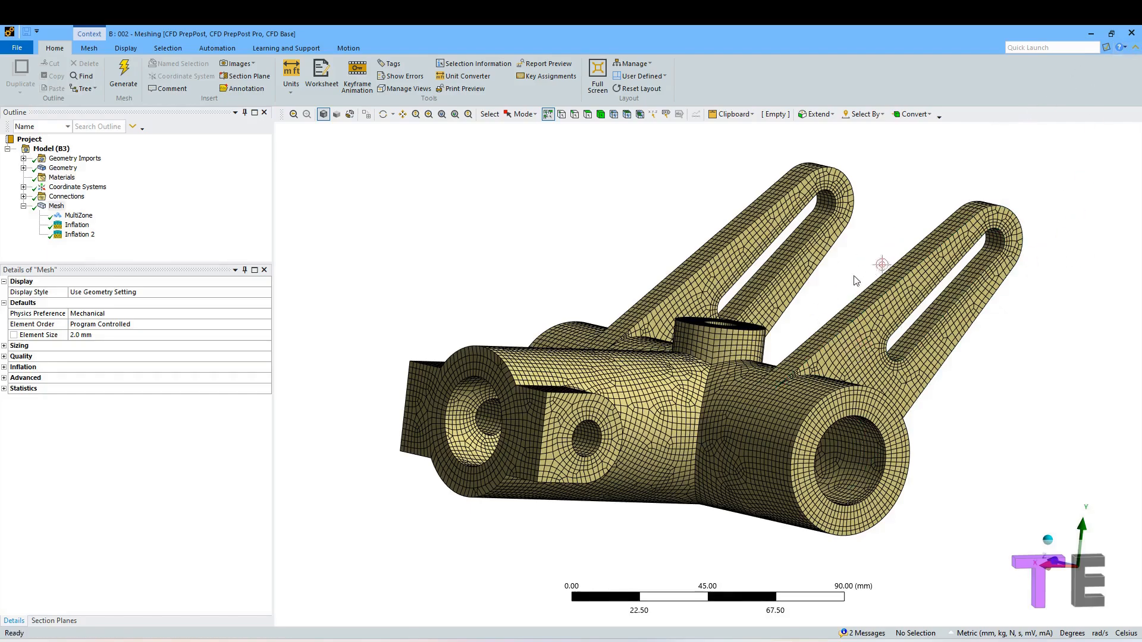
left_click(1134, 33)
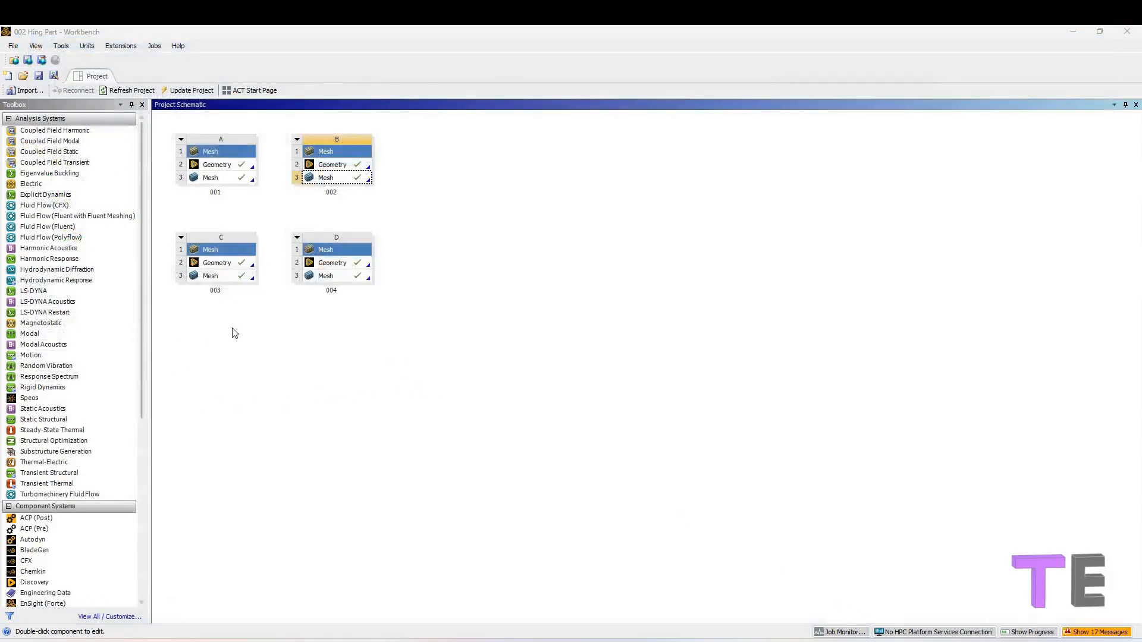
Add a new Mesh component system to the project schematic.
scroll(86, 500, "down", 3)
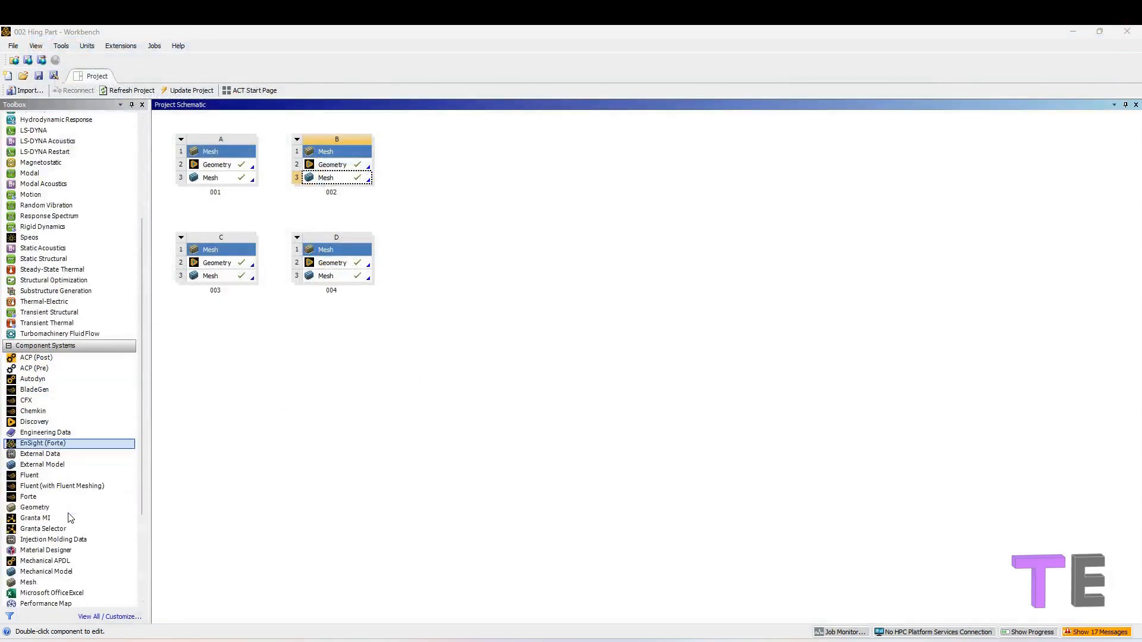
scroll(65, 514, "down", 2)
scroll(69, 512, "down", 2)
left_click(43, 520)
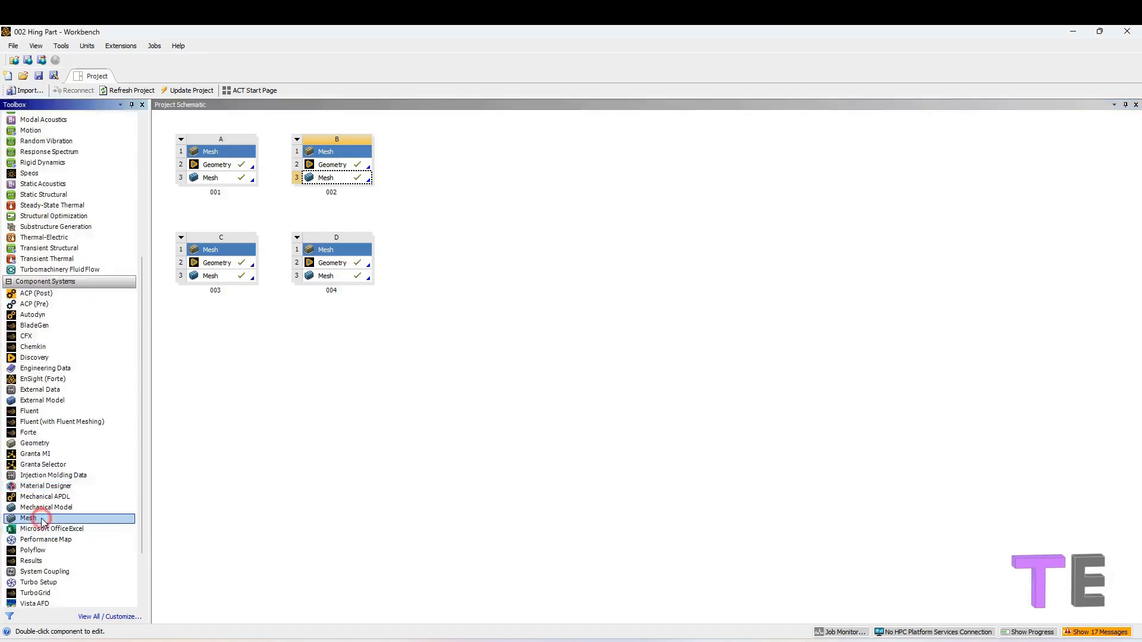
left_click_drag(42, 521, 460, 165)
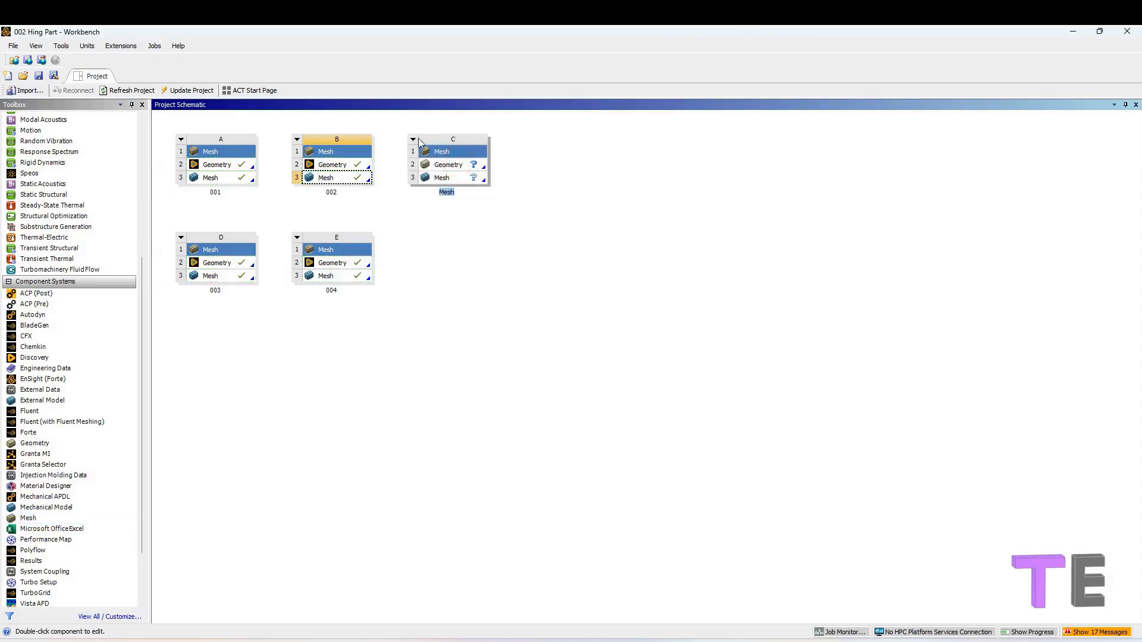
left_click(458, 167)
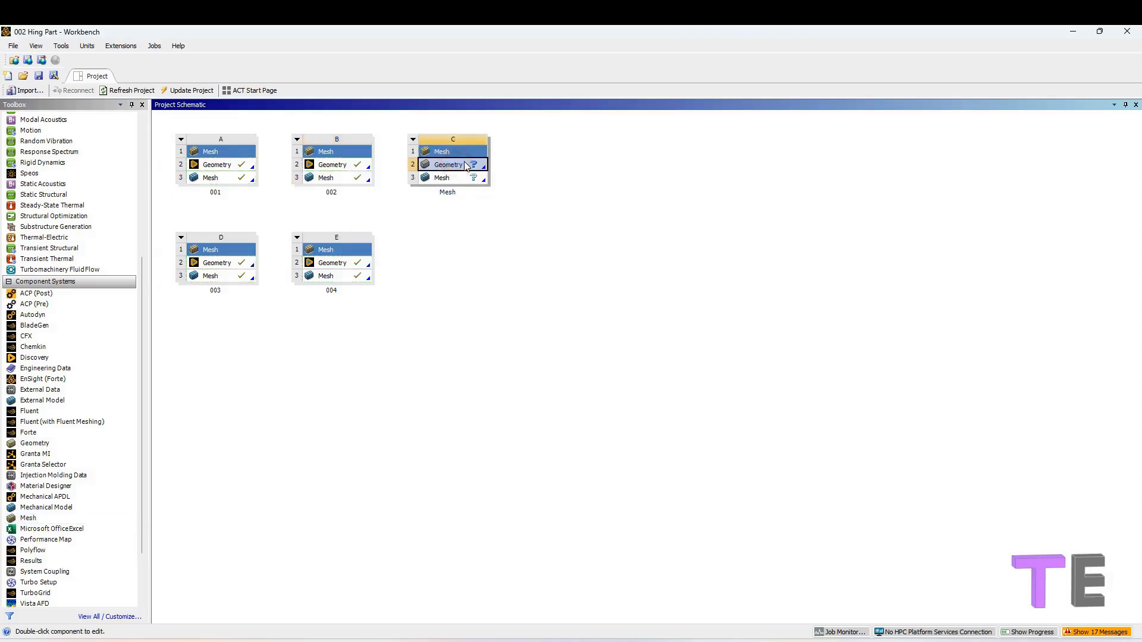
Import the geometry 002 Hing Part.scdocx into the new Mesh system's Geometry cell.
right_click(466, 166)
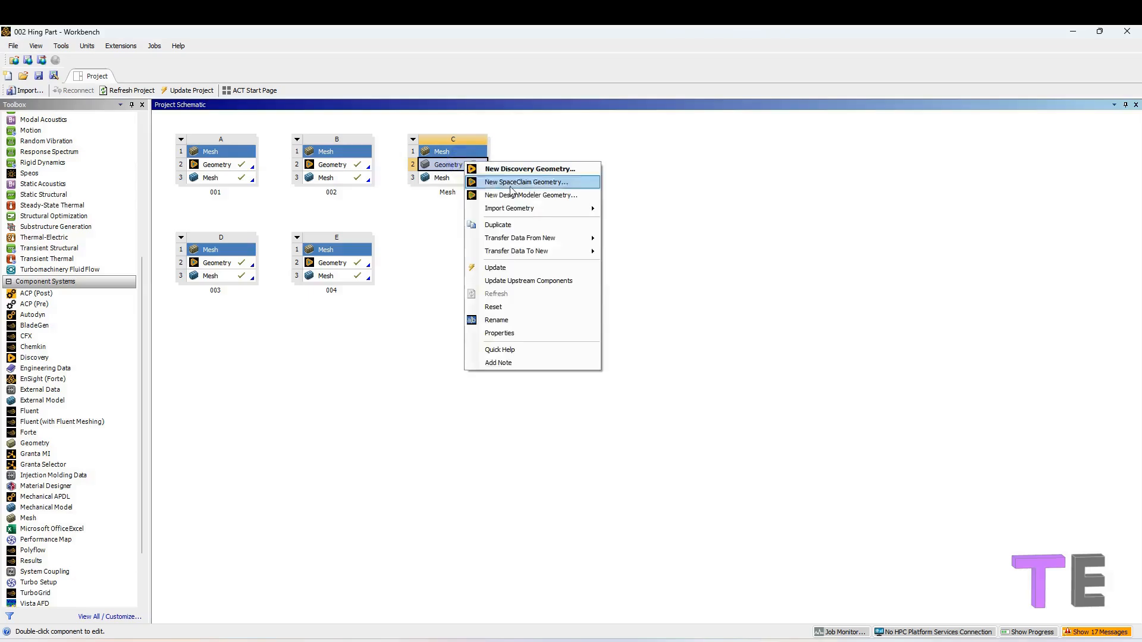
mouse_move(538, 210)
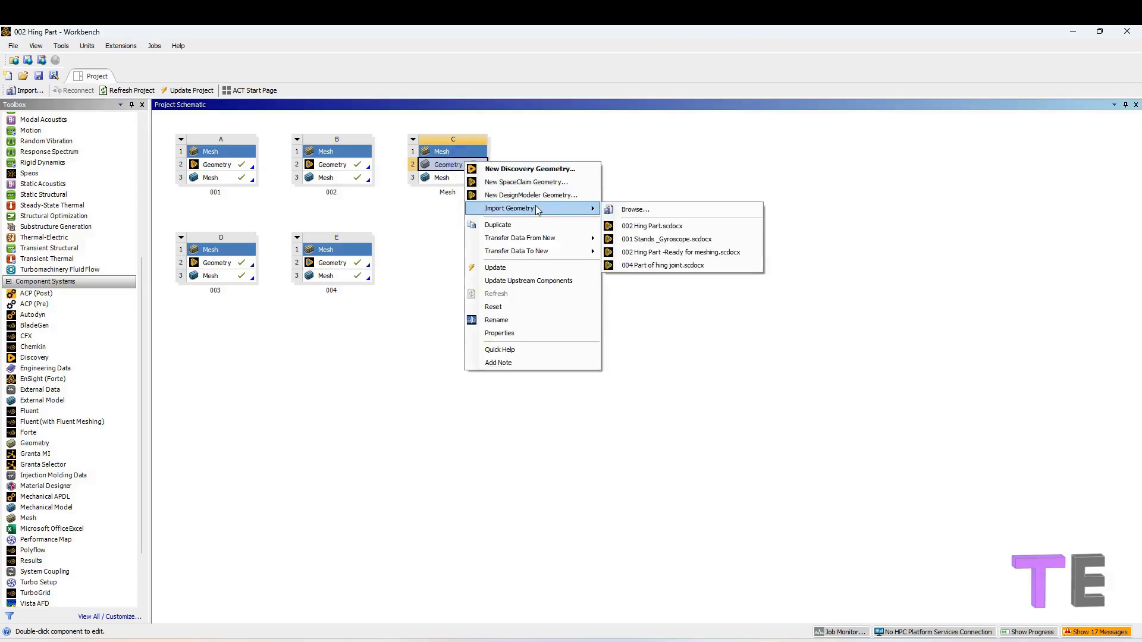
left_click(662, 227)
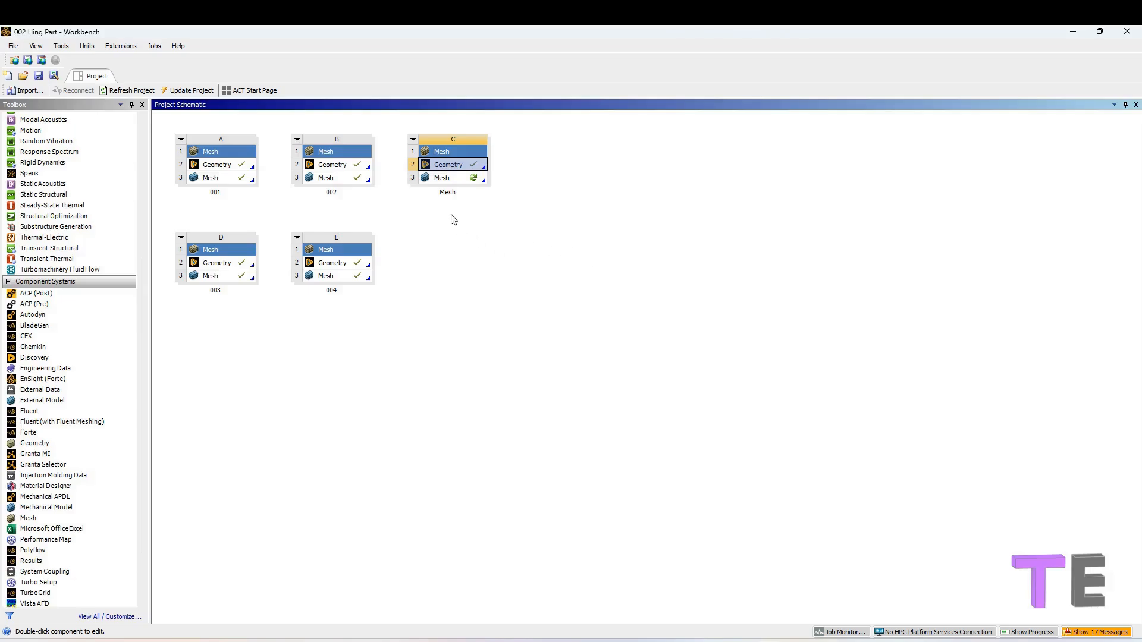
Open the new system's Mesh cell in the meshing application.
double_click(447, 179)
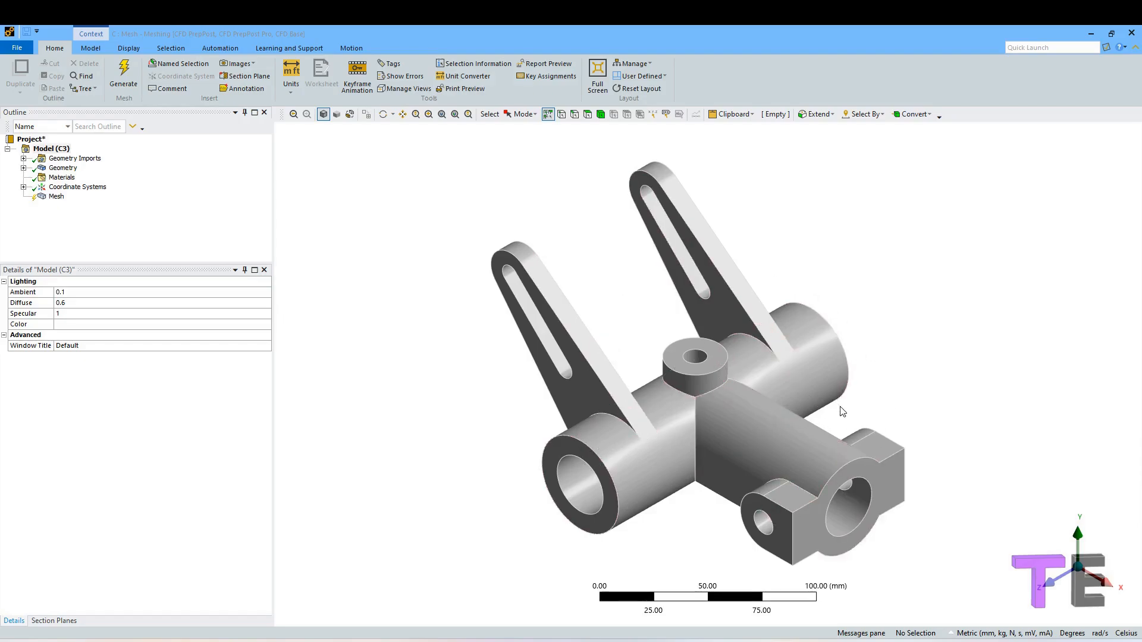
middle_click_drag(840, 405, 723, 383, "ctrl")
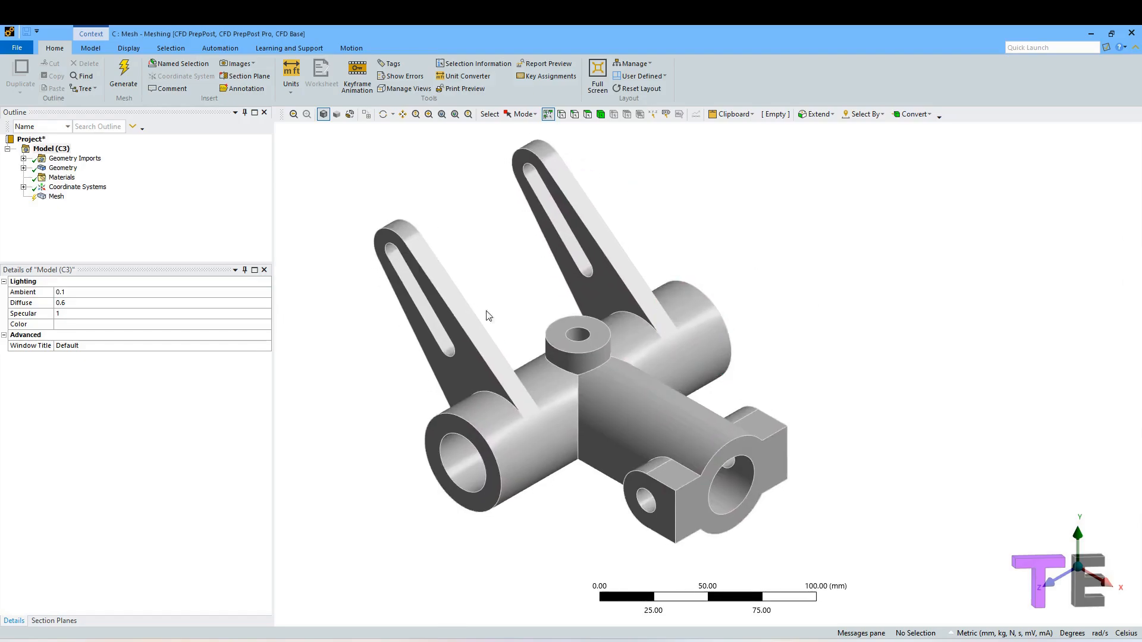
Set the mesh's default element size to 2 mm and turn off adaptive sizing.
left_click(55, 196)
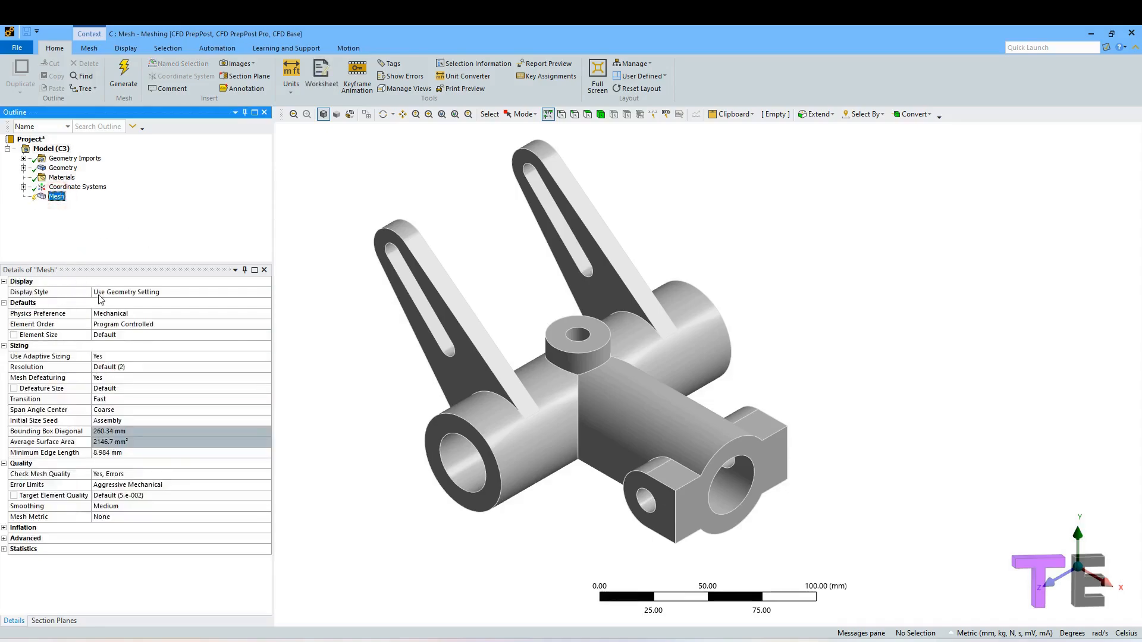
left_click(353, 348)
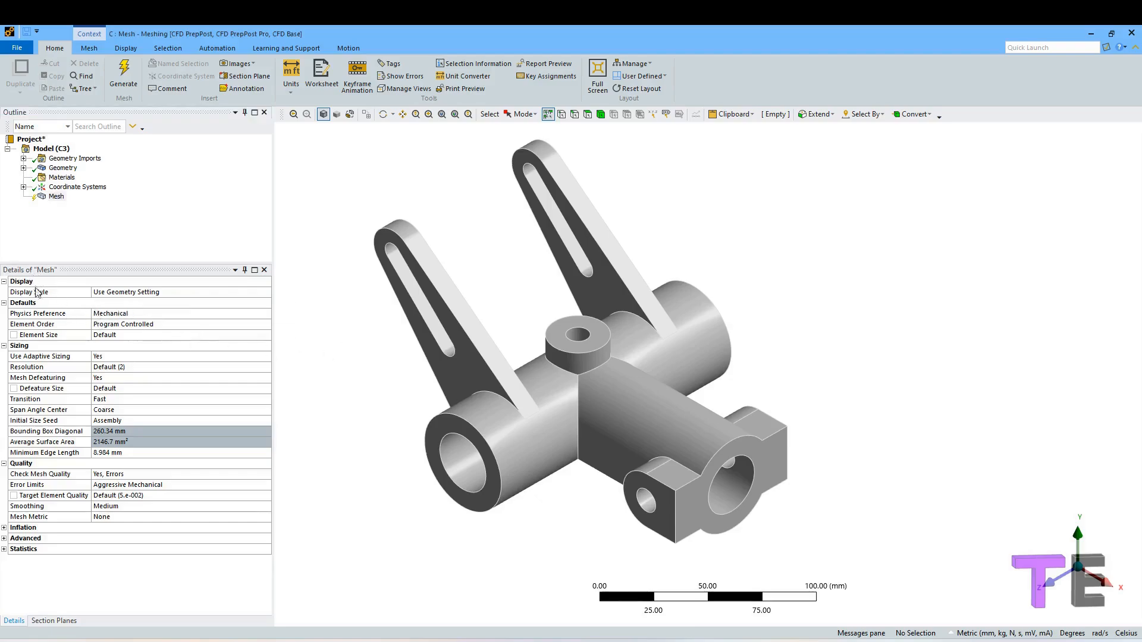
left_click(109, 334)
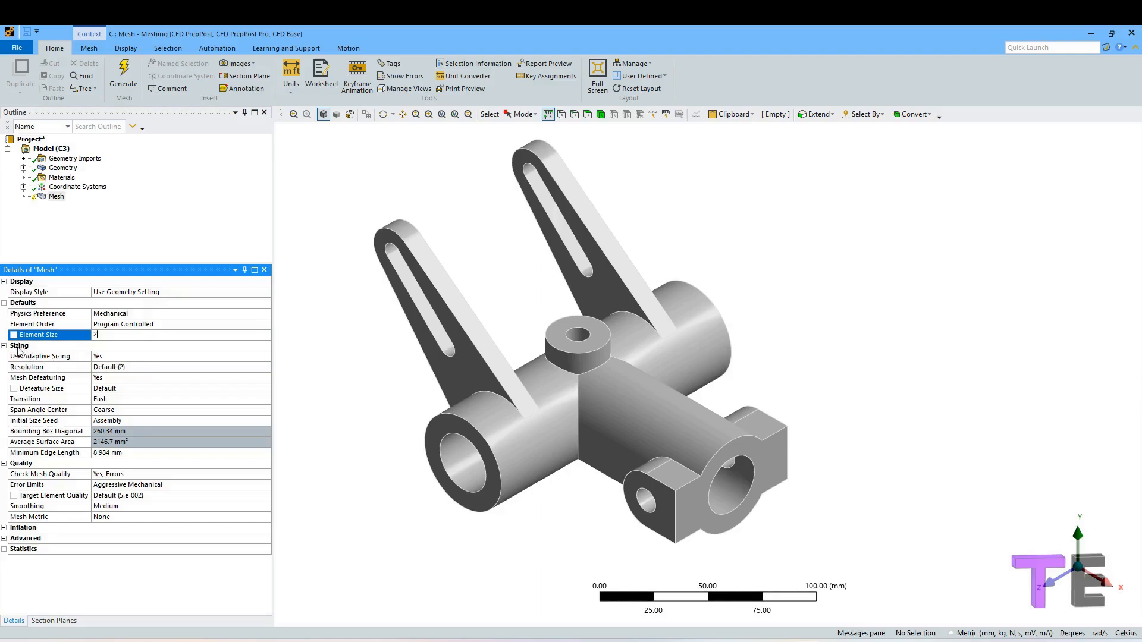
left_click(108, 356)
left_click(266, 356)
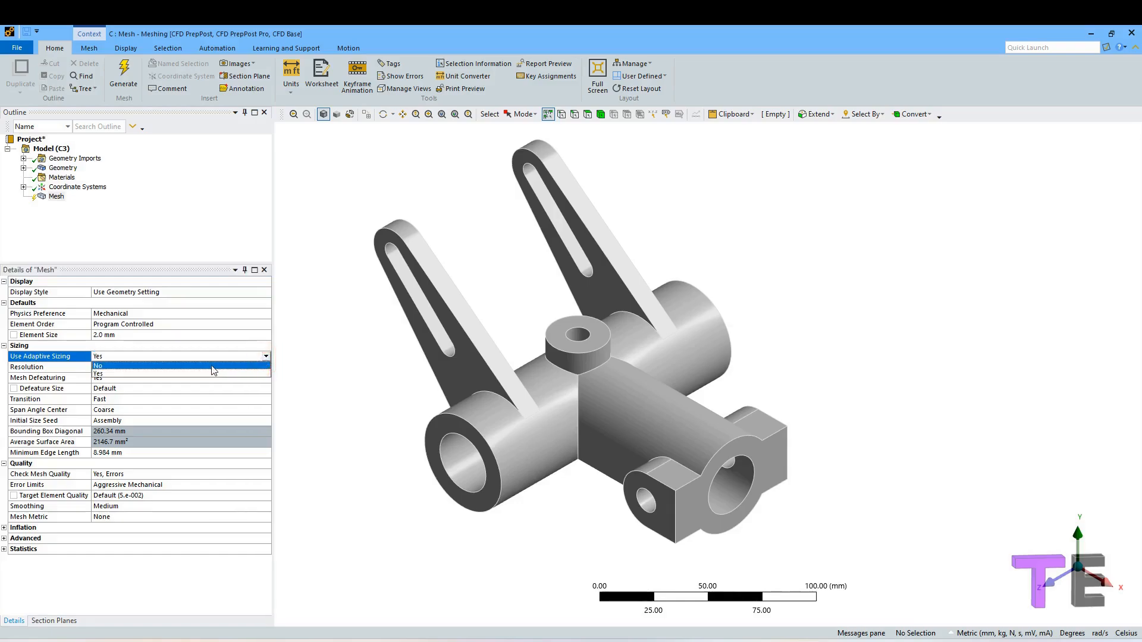
left_click(225, 377)
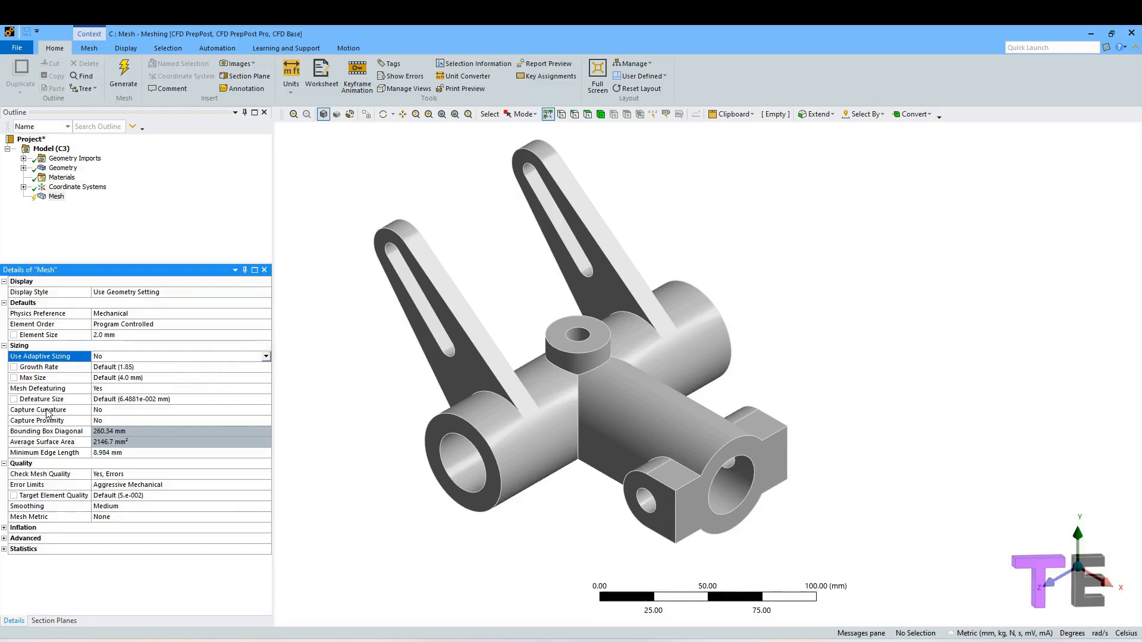
Turn on Capture Curvature and turn off Mesh Defeaturing in the mesh settings.
left_click(109, 410)
left_click(265, 409)
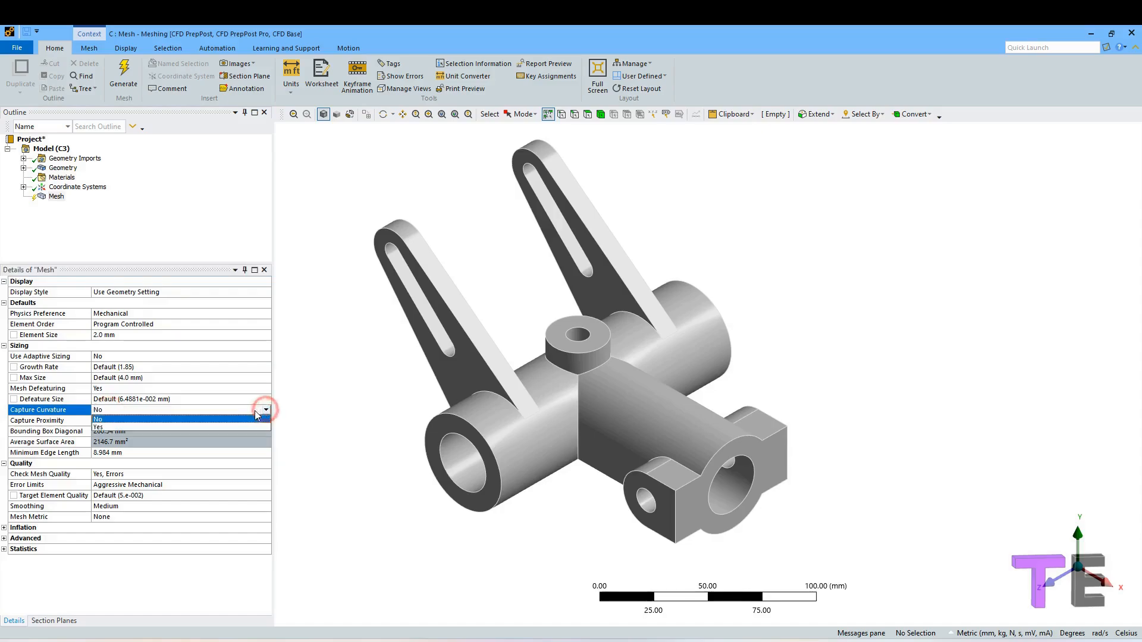
left_click(231, 425)
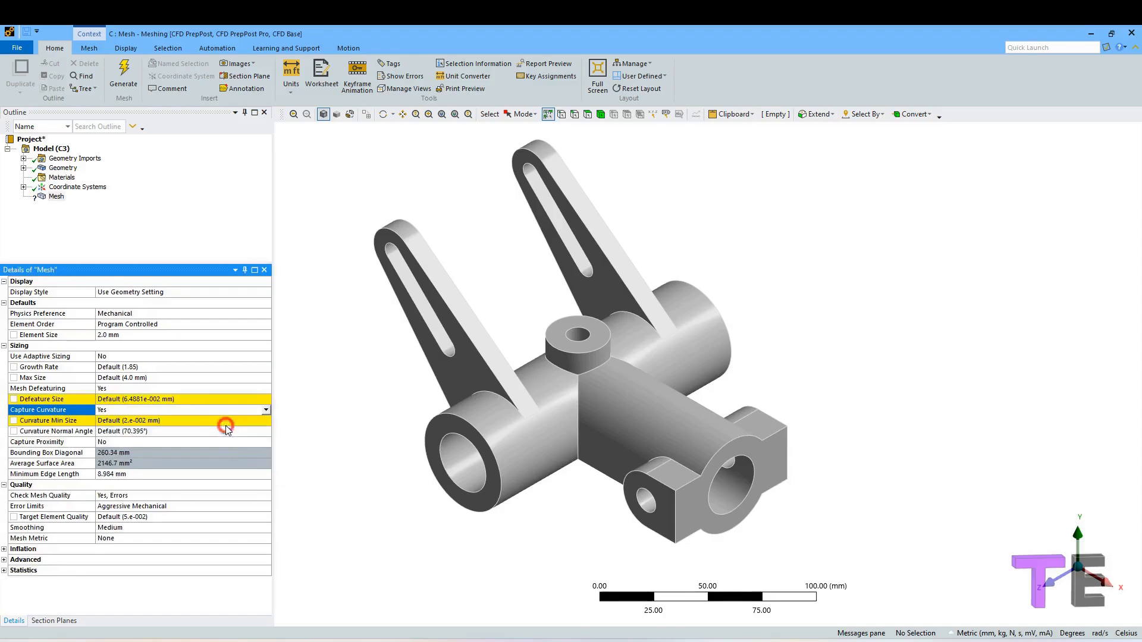
left_click(191, 389)
left_click(265, 389)
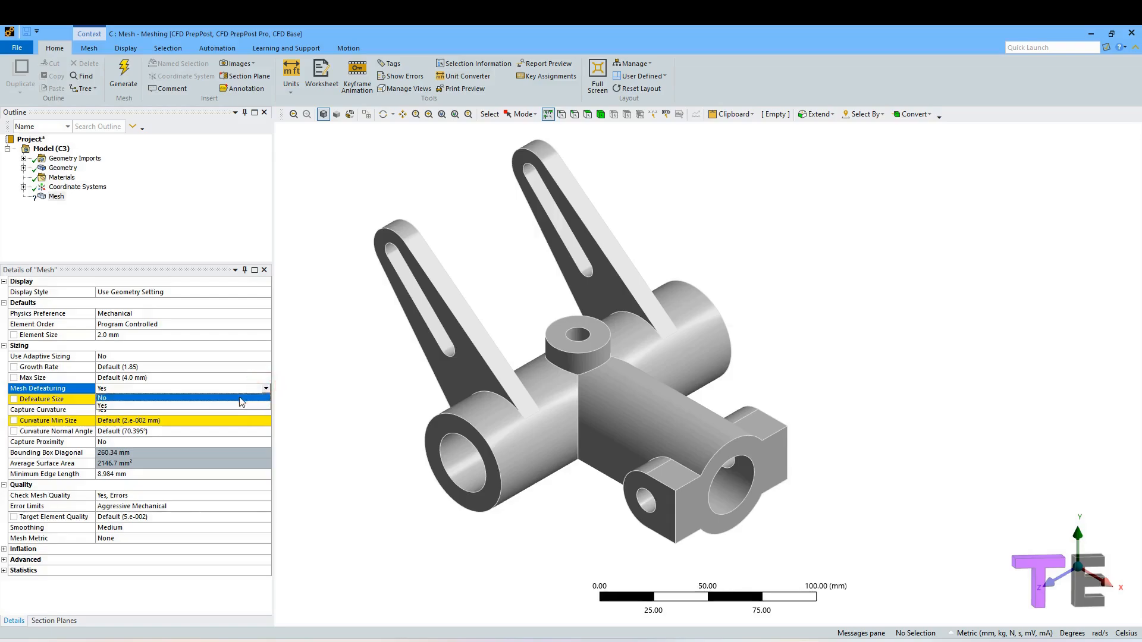
left_click(240, 399)
Insert a Method control on the mesh and scope it to the hinge body.
left_click(120, 201)
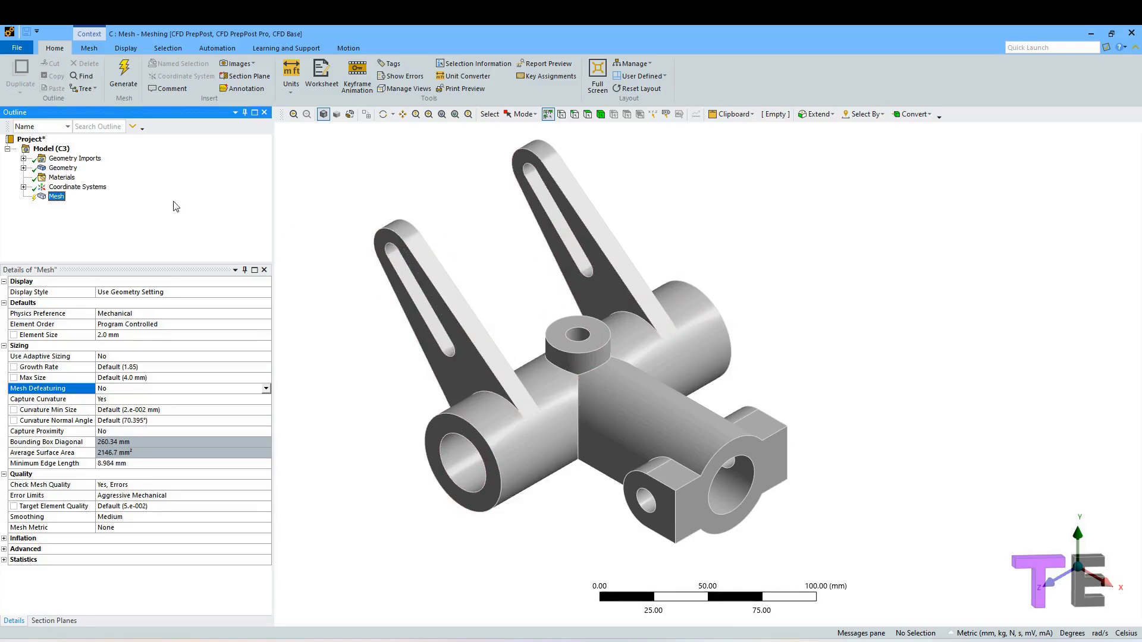
right_click(57, 198)
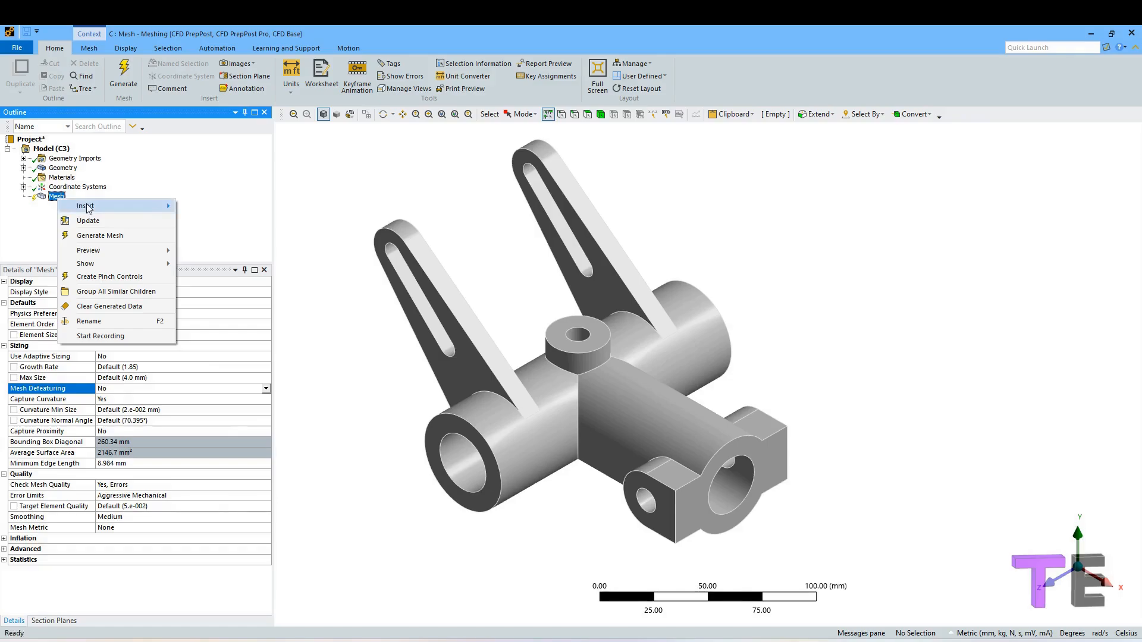
mouse_move(88, 207)
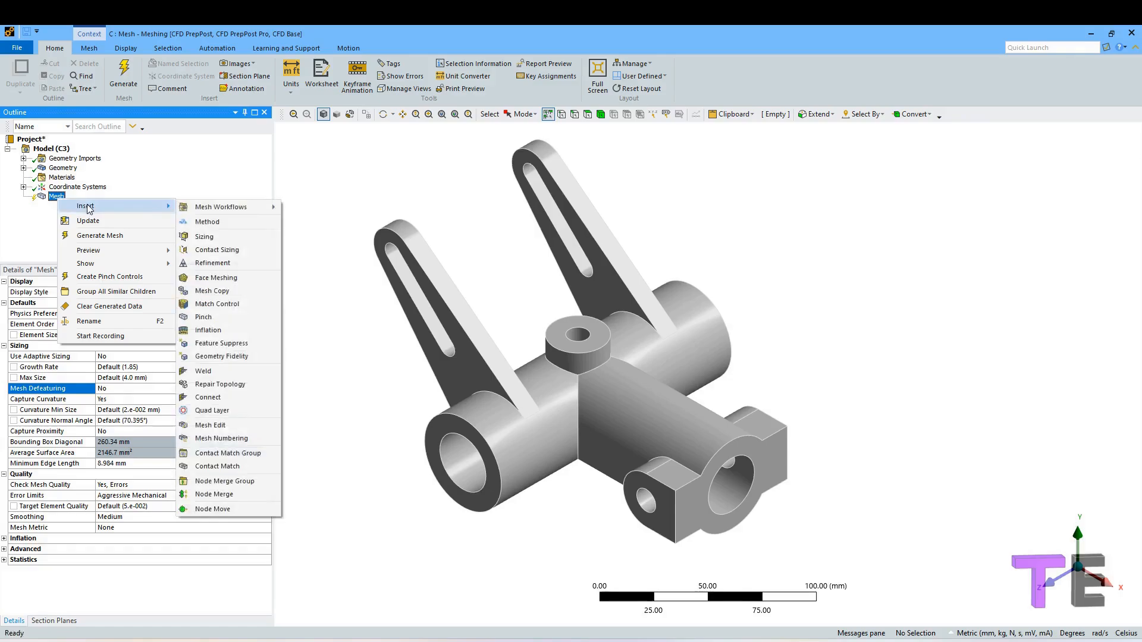
left_click(207, 222)
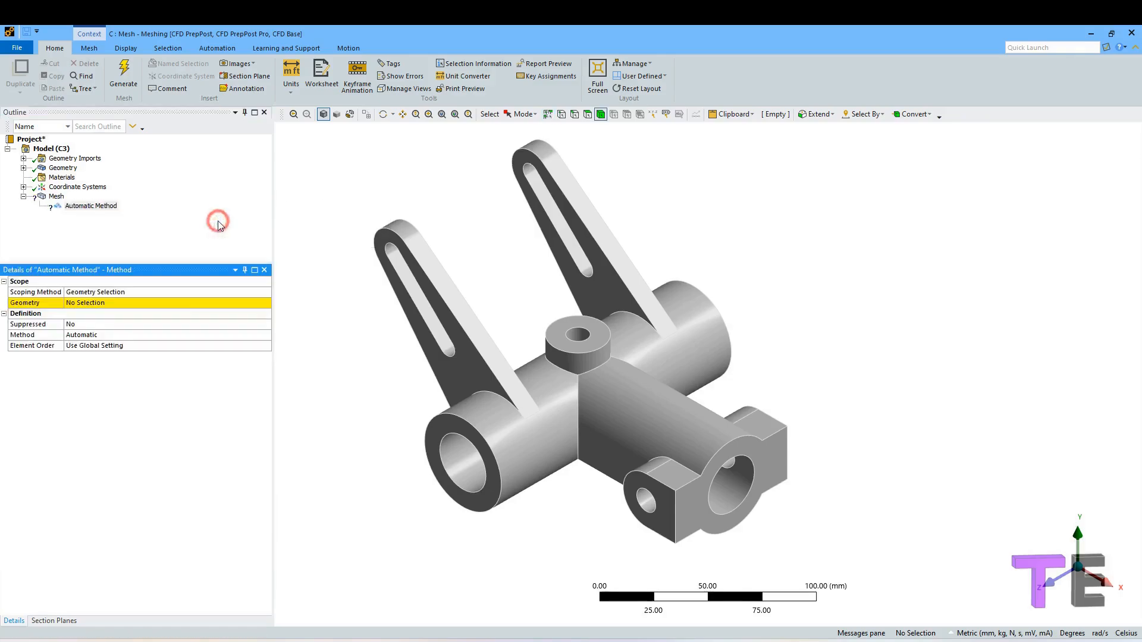
left_click(115, 305)
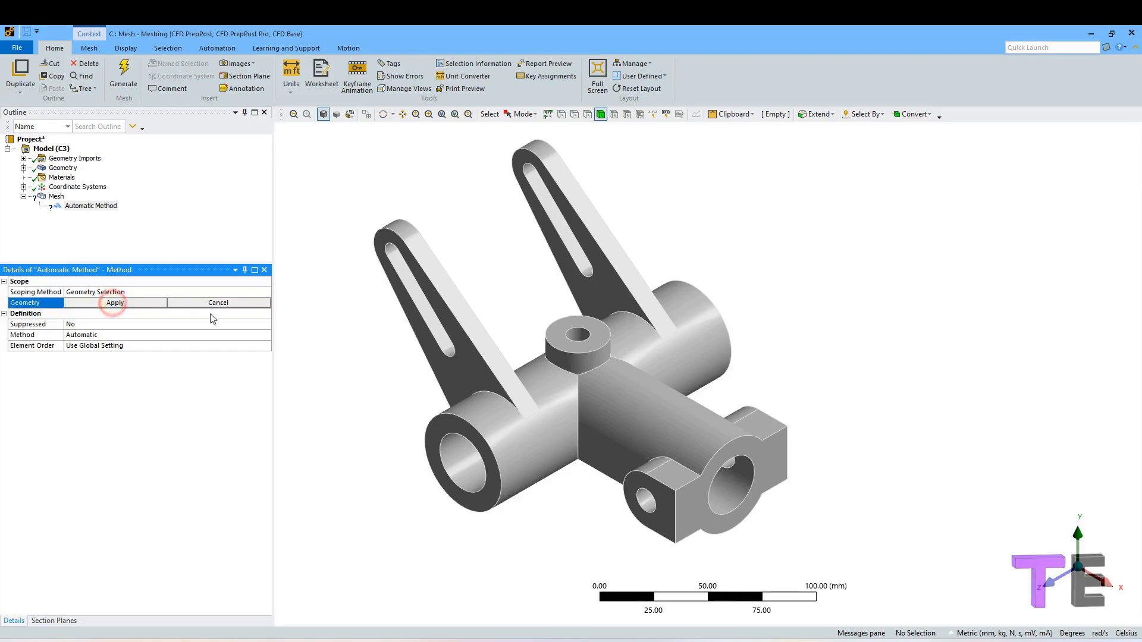
left_click(470, 344)
left_click(131, 304)
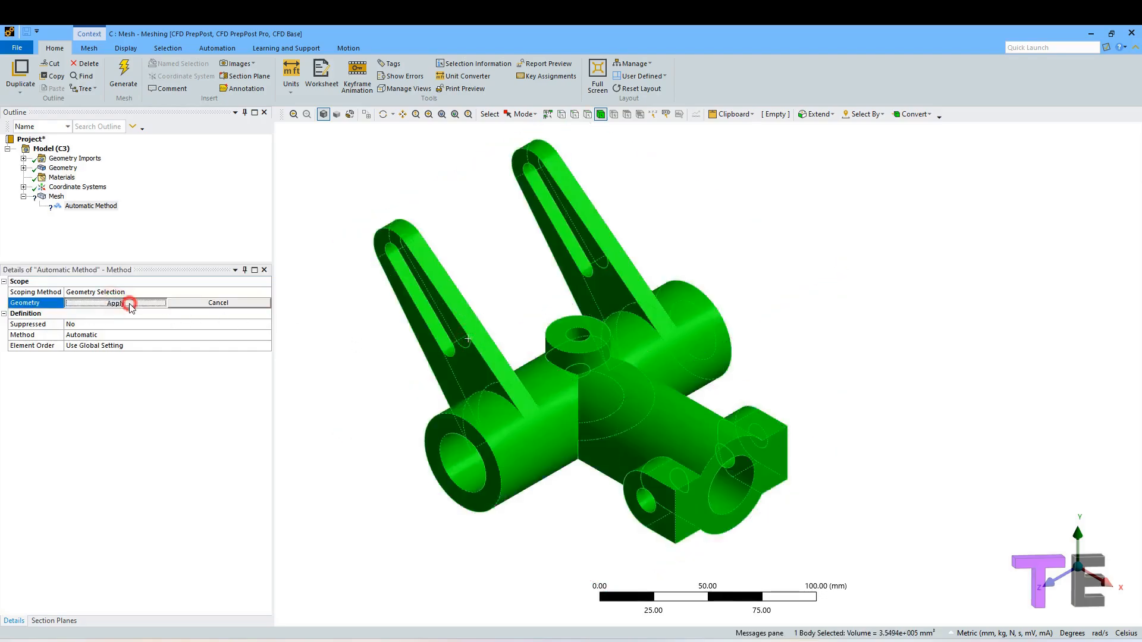
Set the method to MultiZone with the free mesh type Tetra/Pyramid.
left_click(104, 335)
left_click(266, 335)
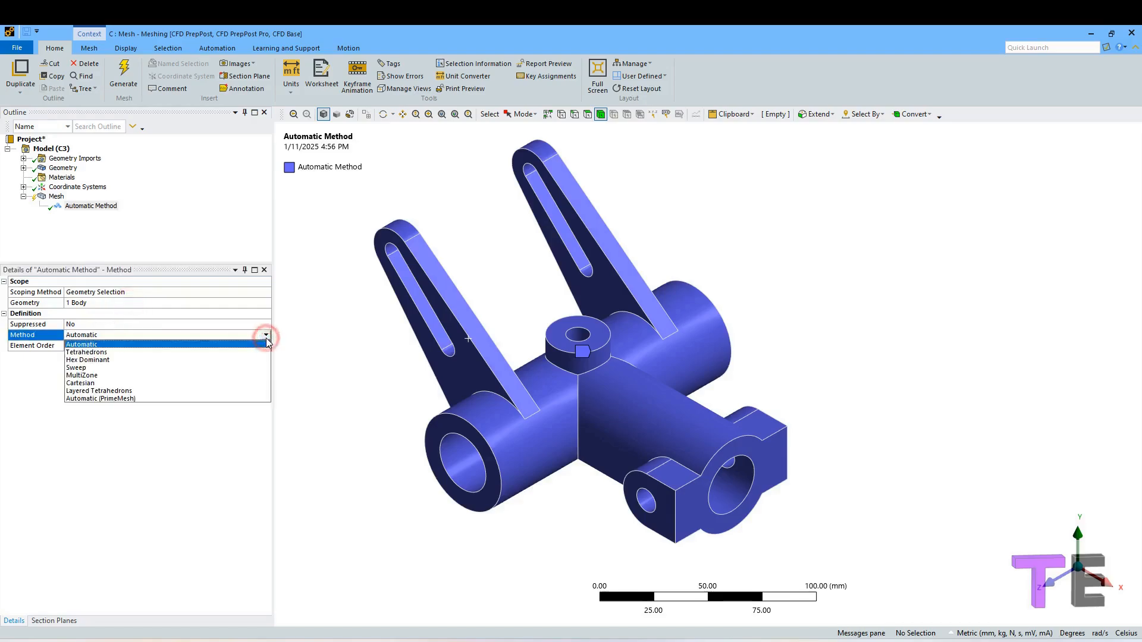
left_click(172, 375)
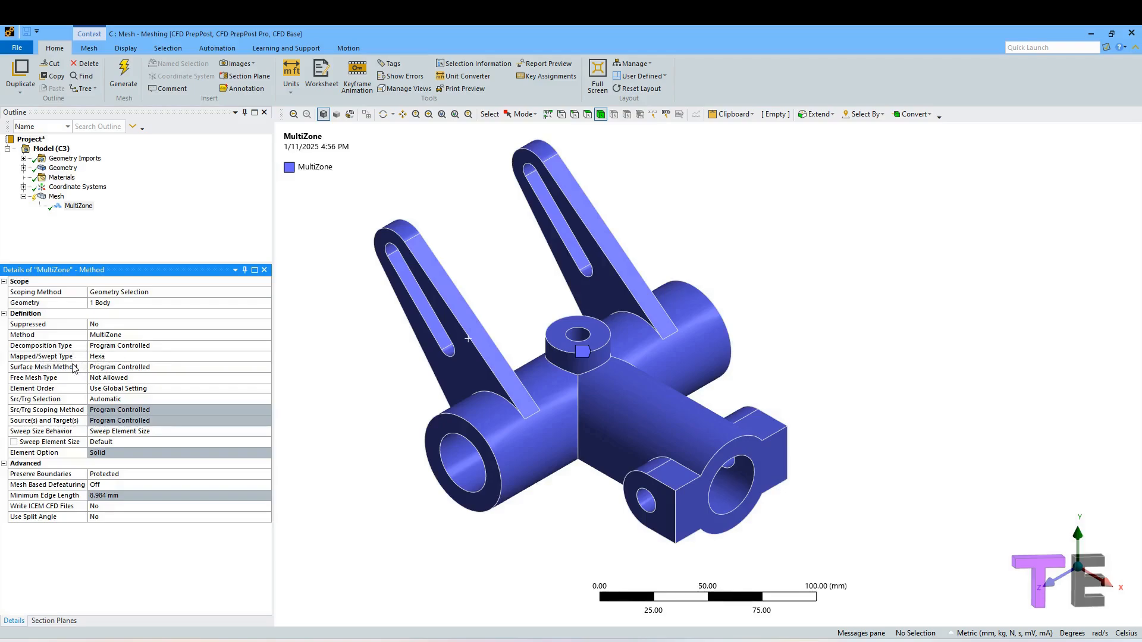
left_click(116, 378)
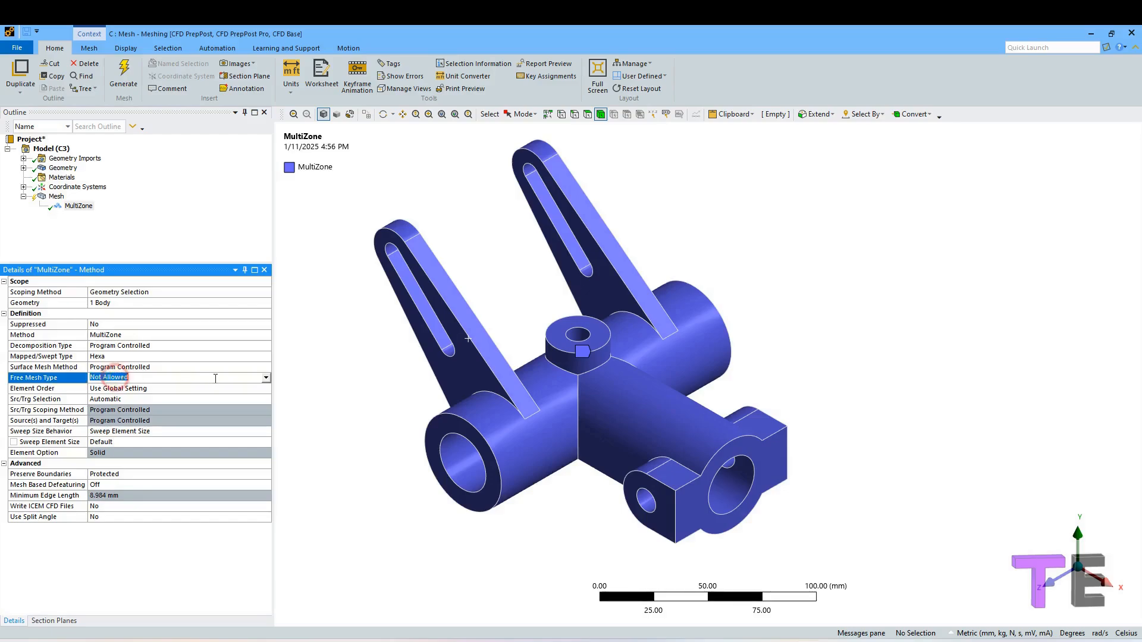
left_click(266, 378)
left_click(158, 399)
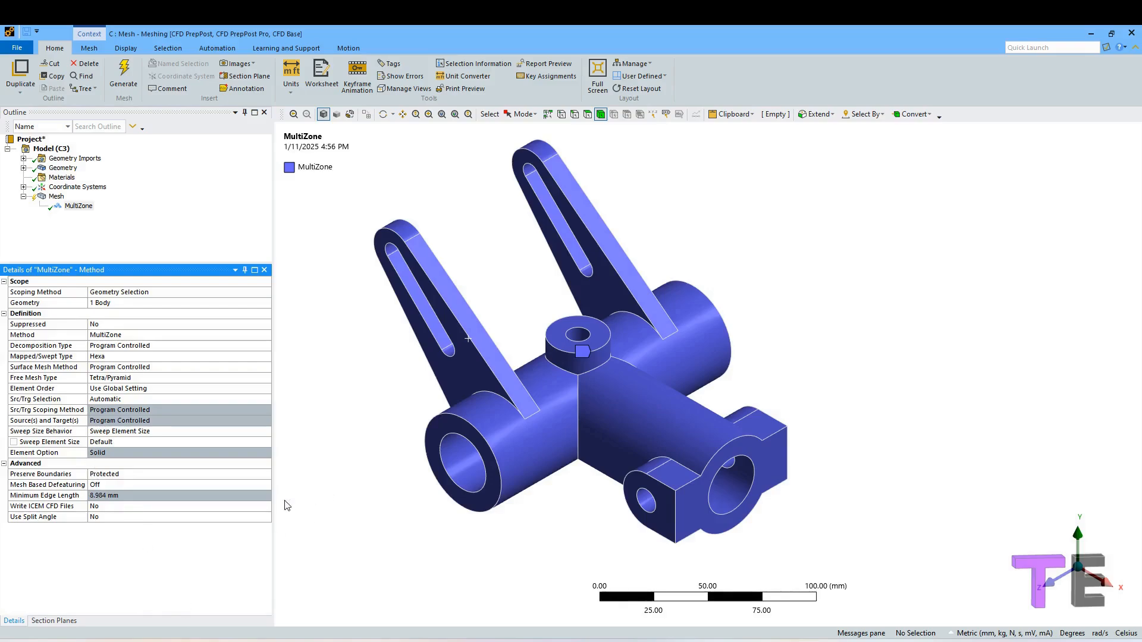
Insert an Inflation control on the mesh scoped to the hinge body.
left_click(56, 197)
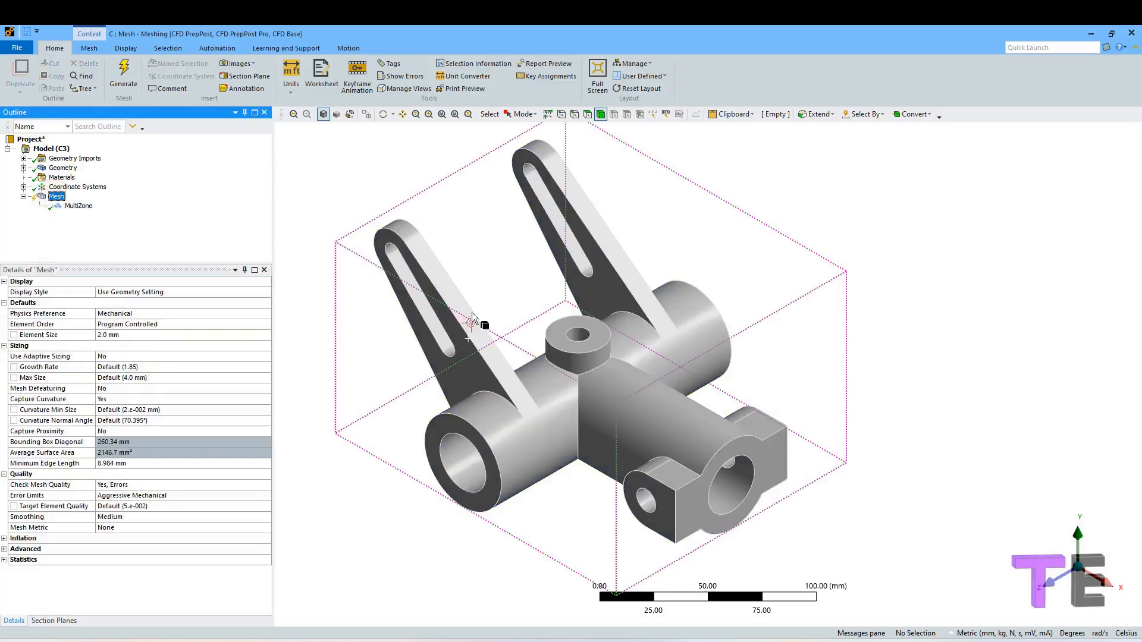
right_click(56, 197)
mouse_move(148, 203)
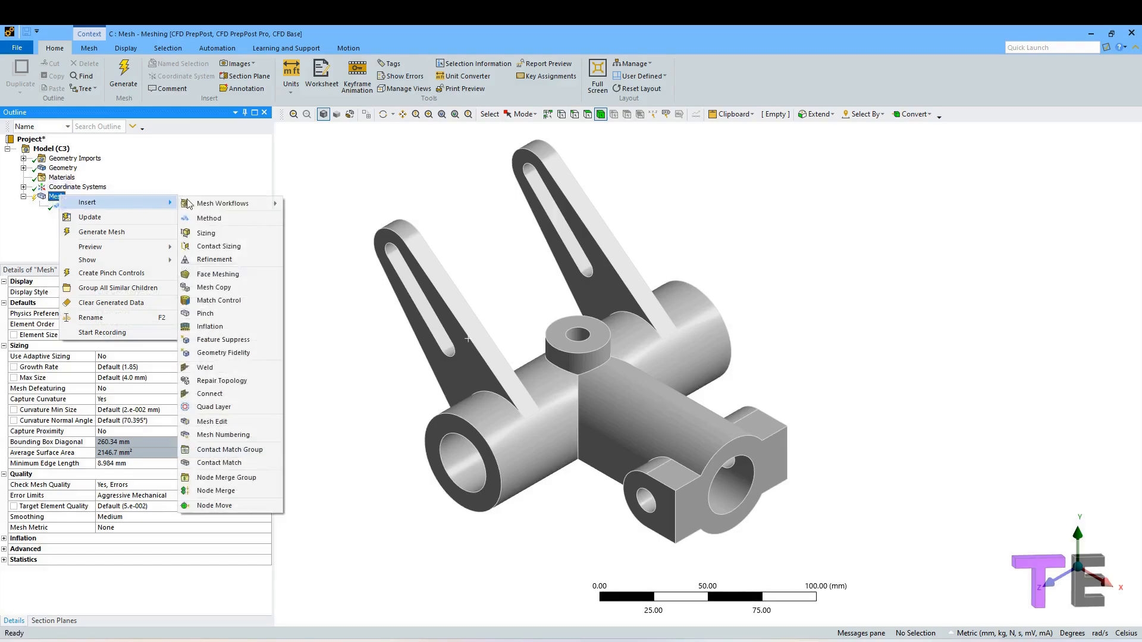
left_click(211, 327)
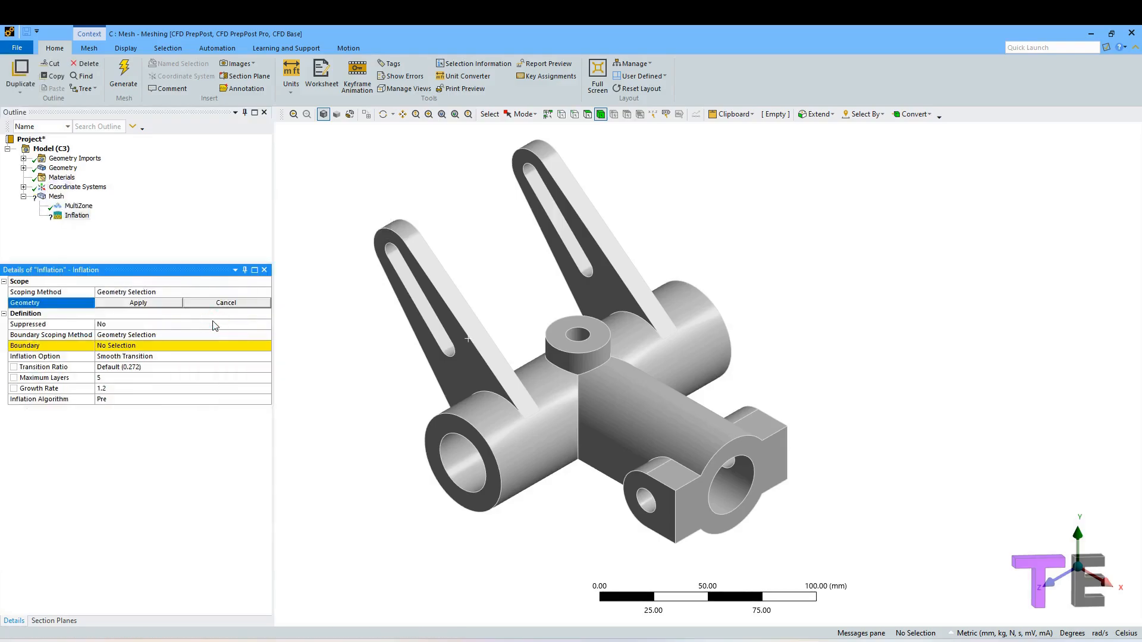
left_click(476, 385)
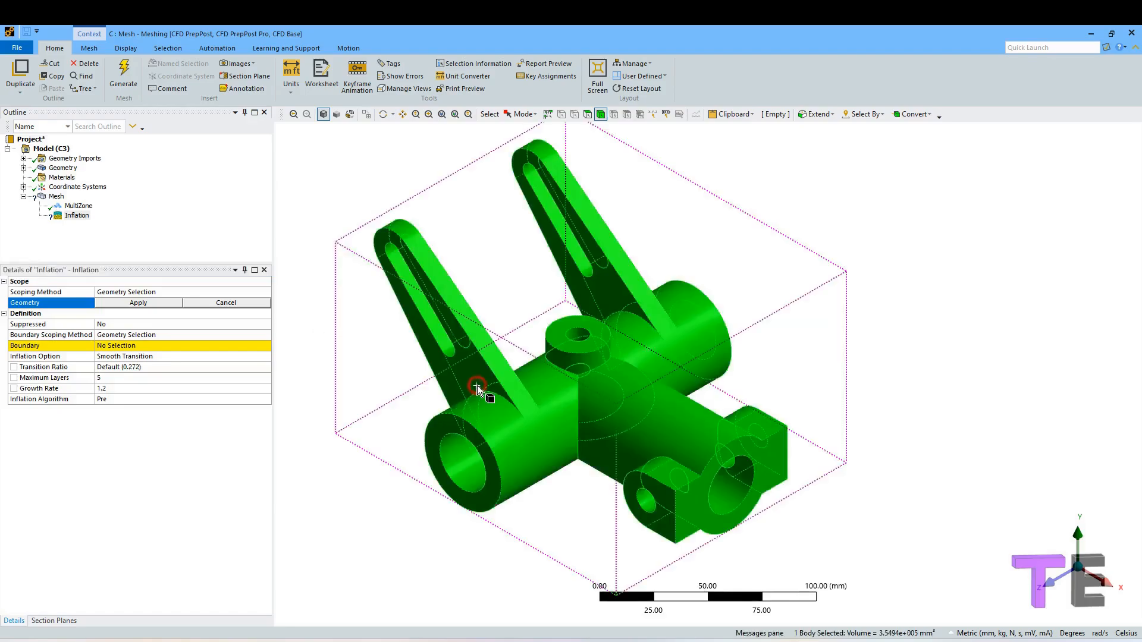
left_click(139, 303)
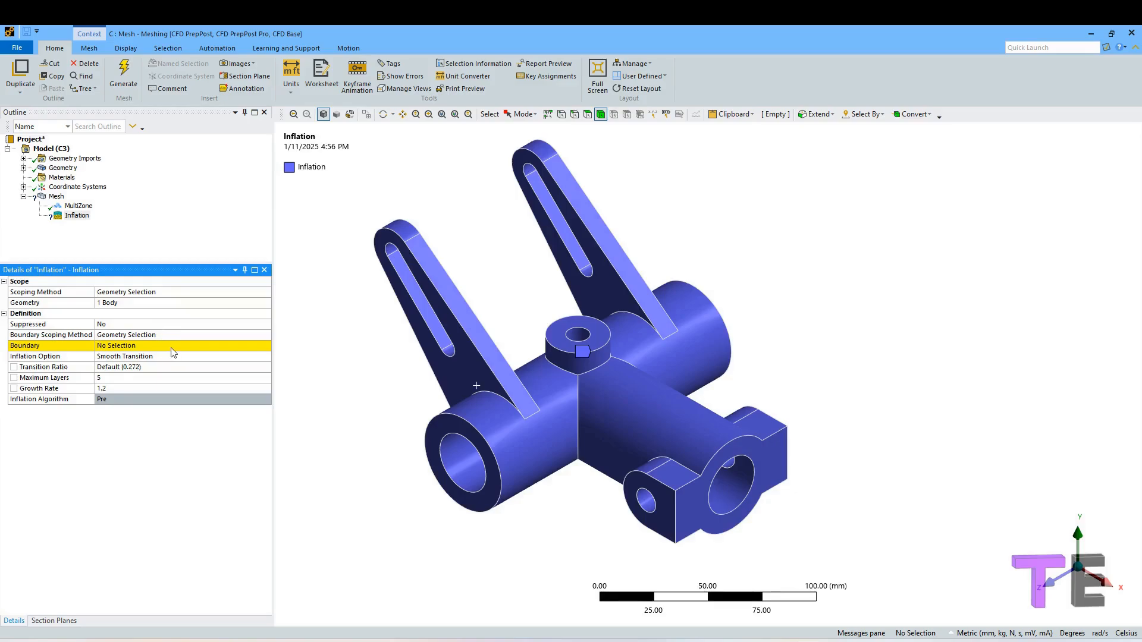
Set the inflation boundary to the five inner cylindrical hole faces of the hinge.
left_click(151, 351)
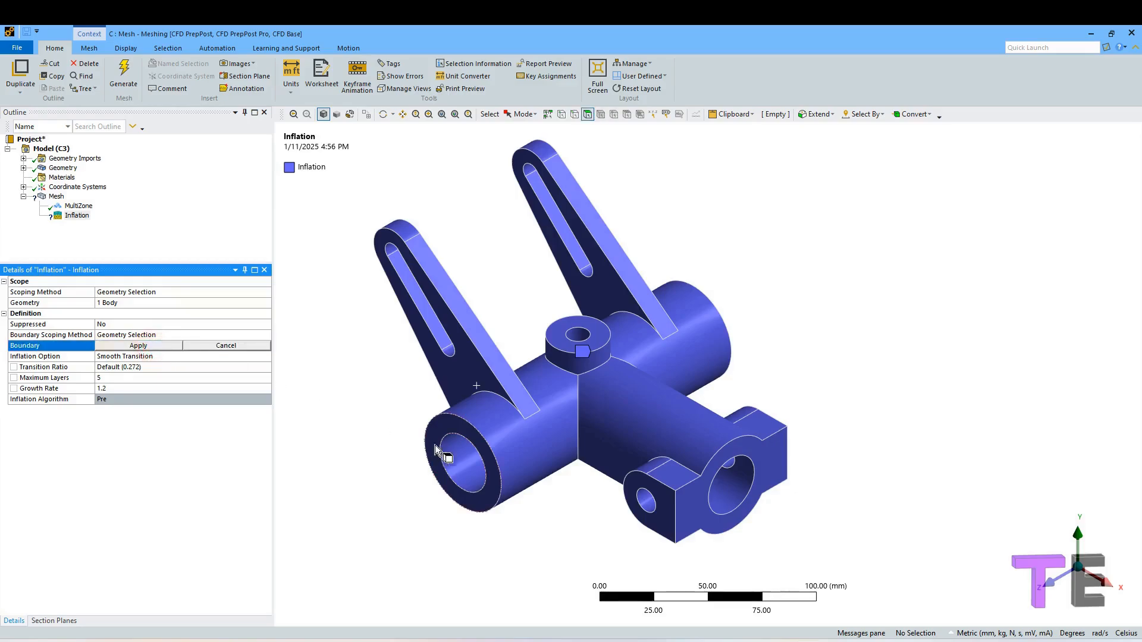
left_click(455, 452)
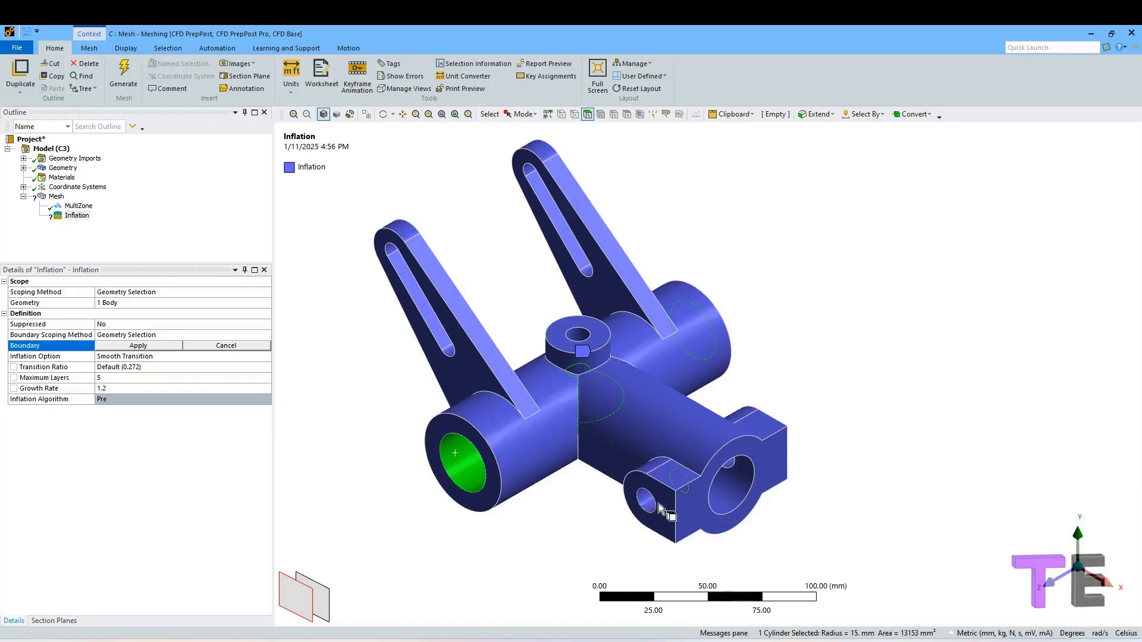
left_click(726, 495, "ctrl")
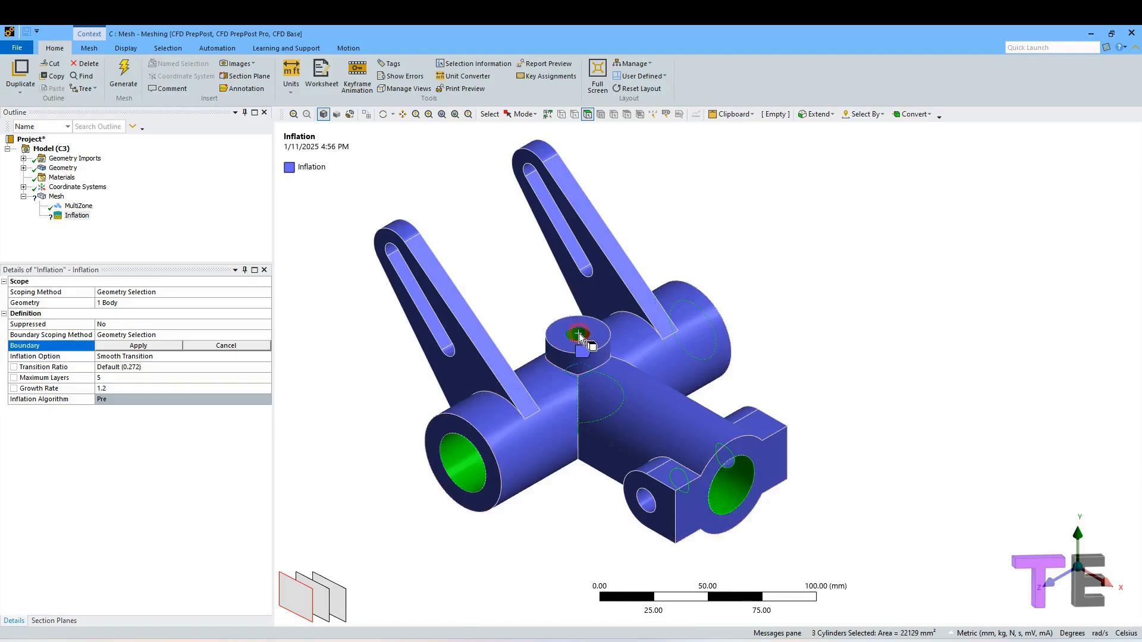
left_click(580, 333, "ctrl")
middle_click_drag(579, 333, 766, 488)
left_click(648, 513, "ctrl")
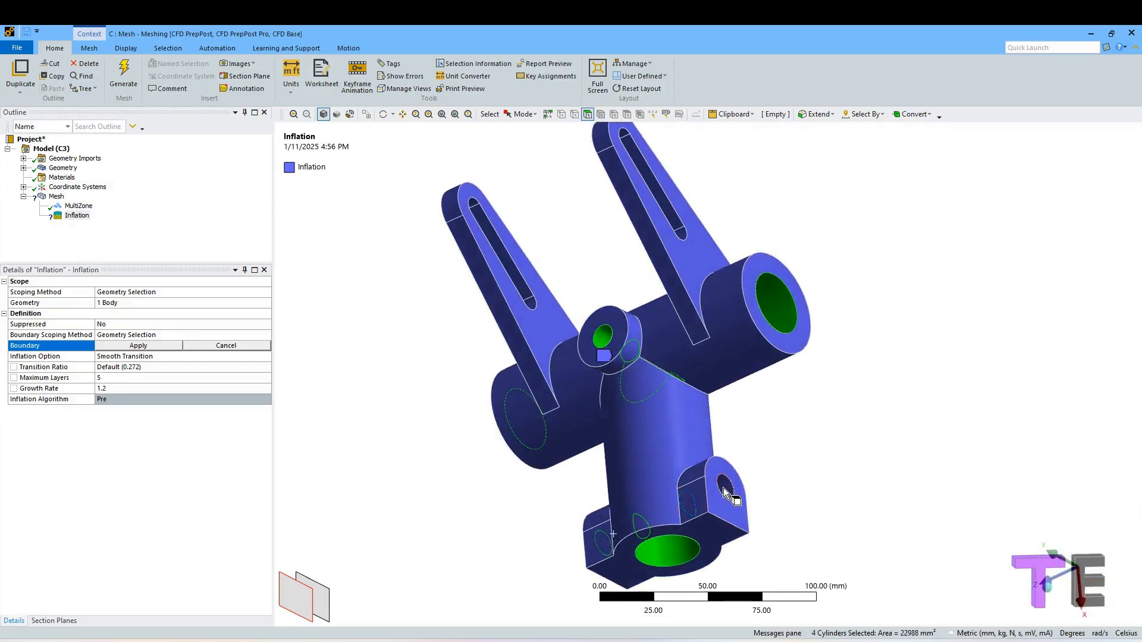
left_click(143, 346)
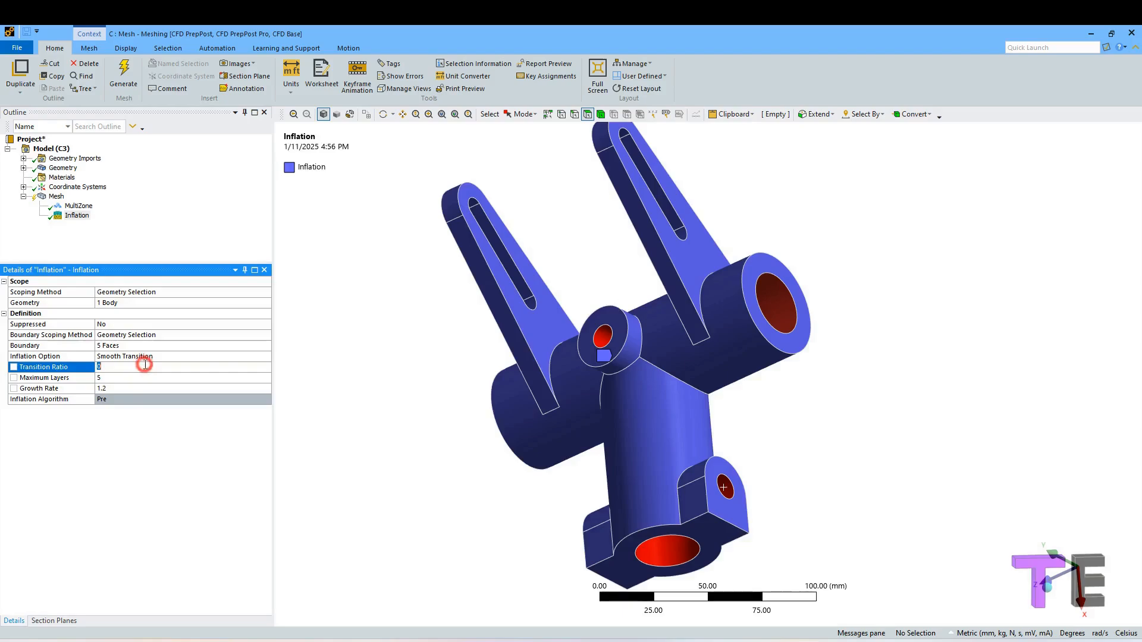
Set the inflation option to Total Thickness with 3 layers.
left_click(217, 359)
left_click(265, 356)
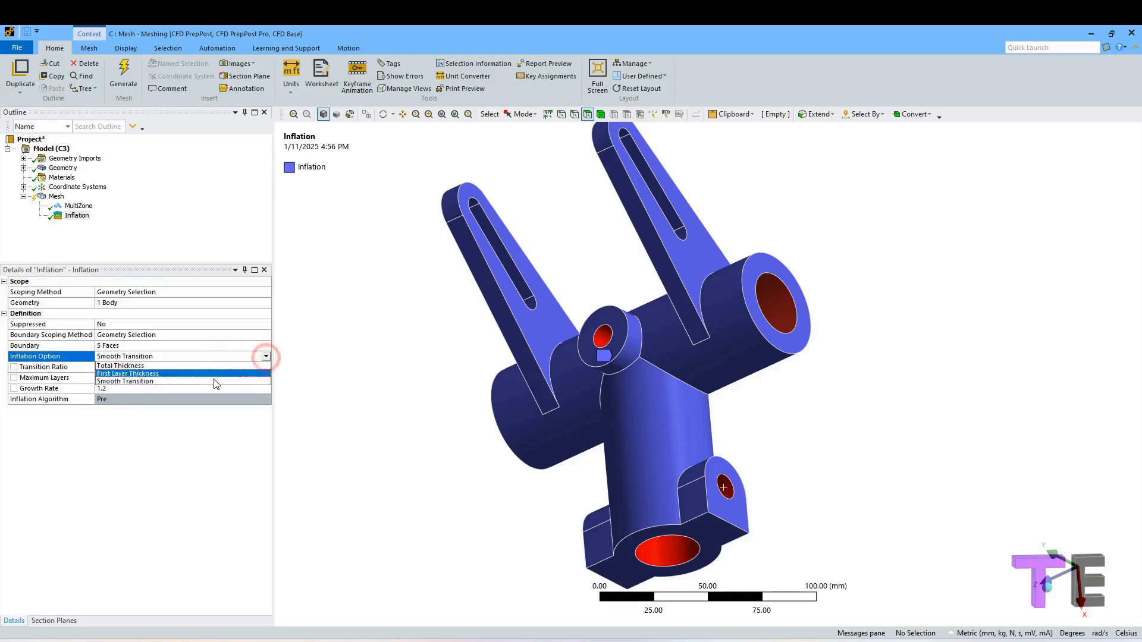
left_click(190, 365)
left_click(155, 369)
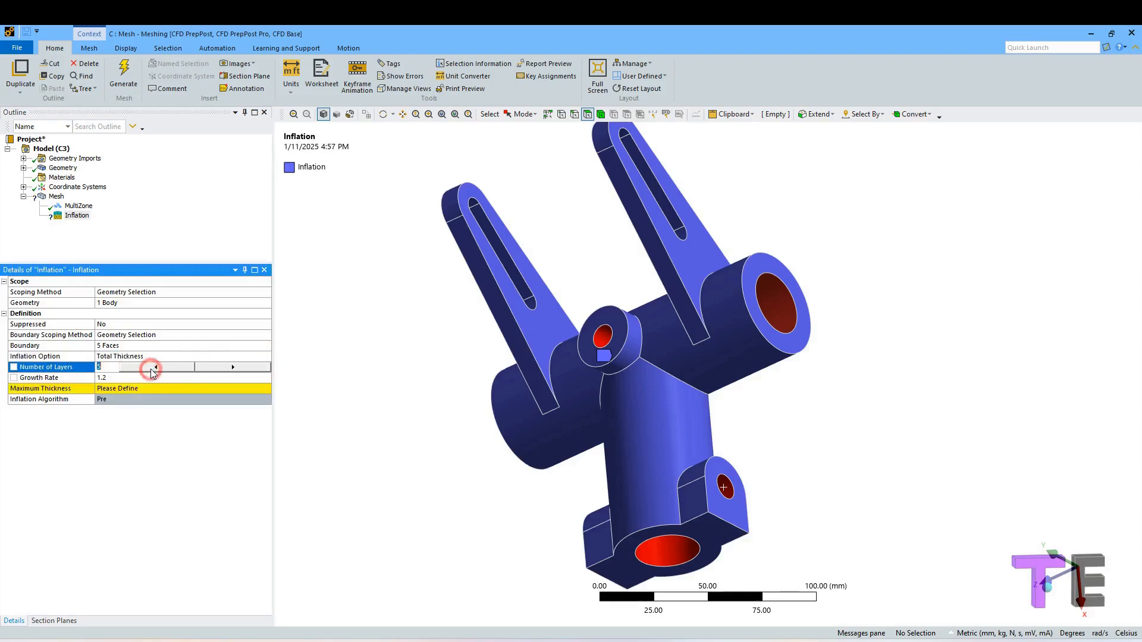
left_click(149, 378)
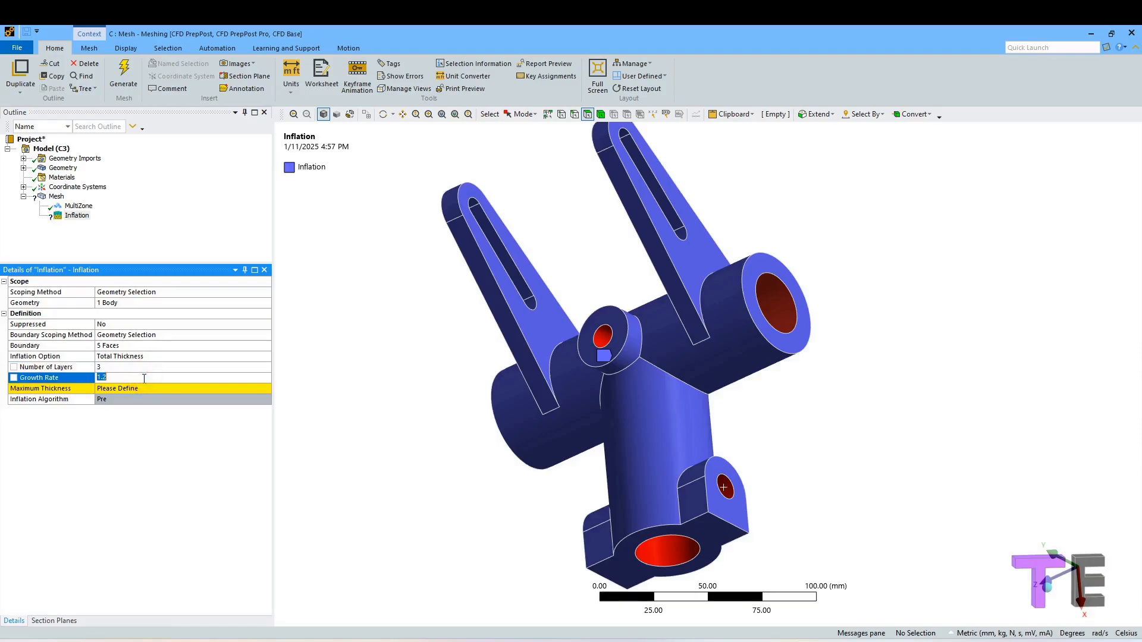
Set the inflation's maximum thickness to 7 mm and edit the growth rate.
left_click(140, 389)
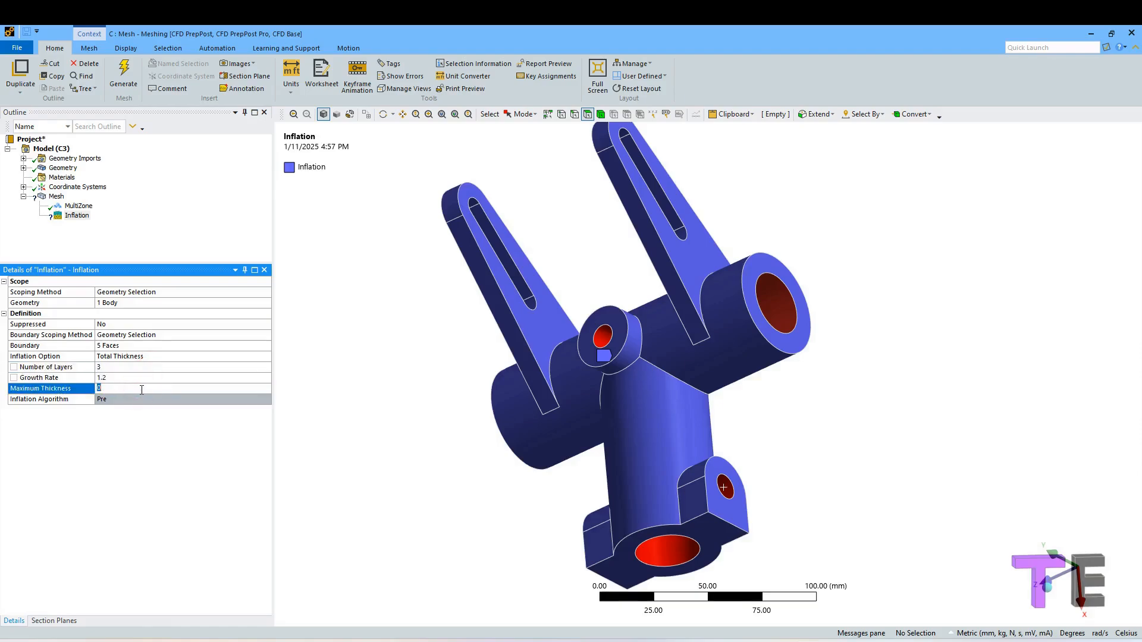
type("7")
left_click(121, 378)
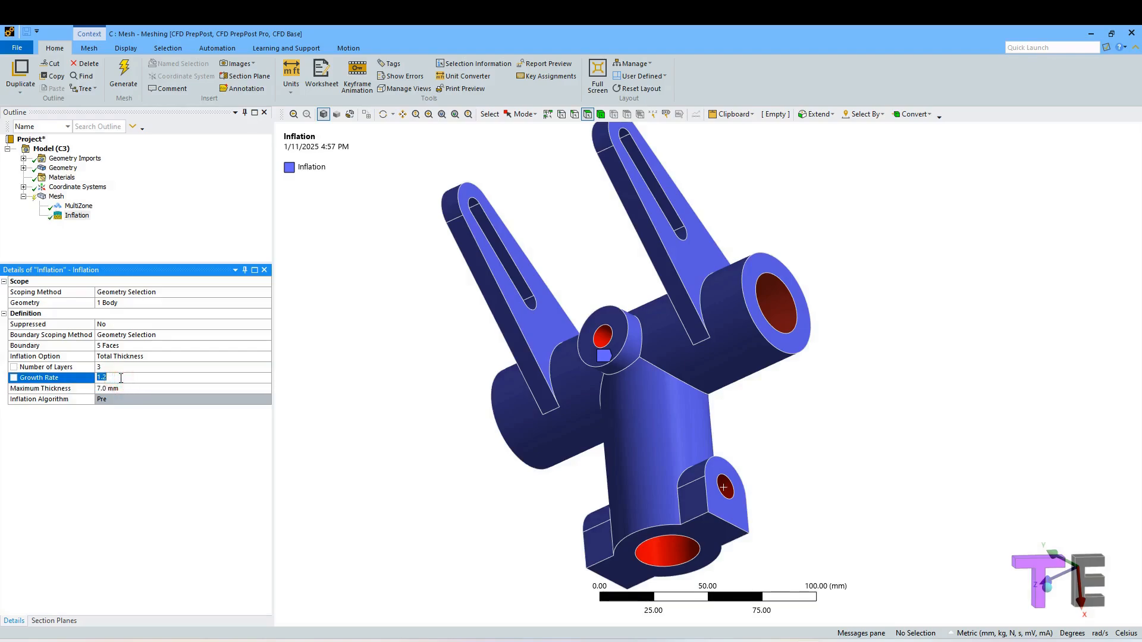
type("1")
Insert a second Inflation control on the mesh scoped to the hinge body.
left_click(164, 224)
right_click(56, 197)
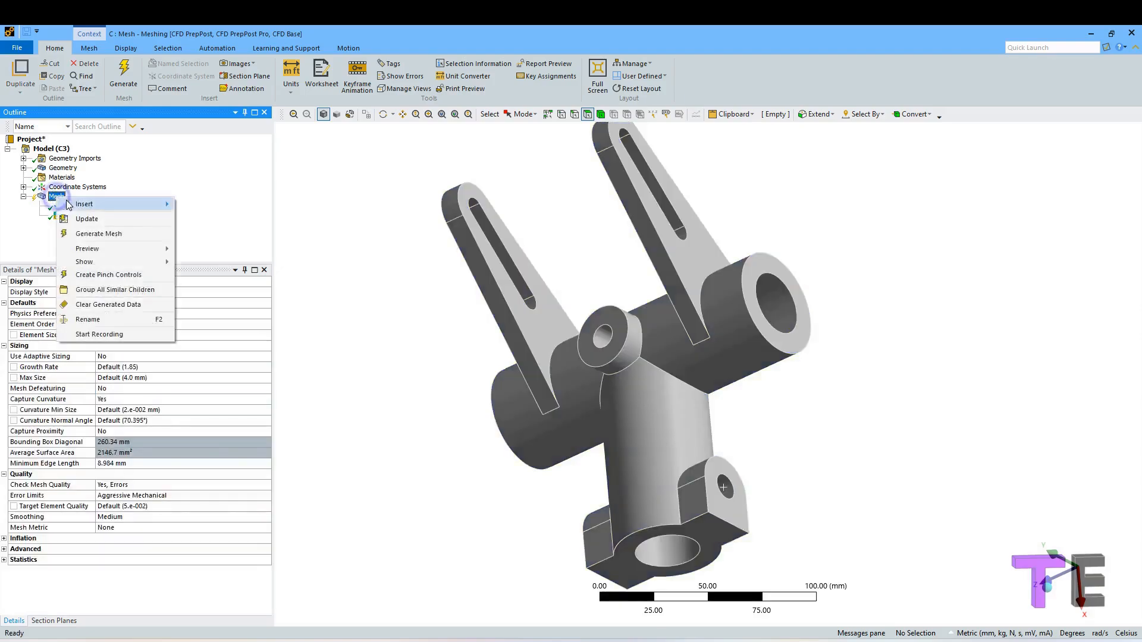
mouse_move(73, 206)
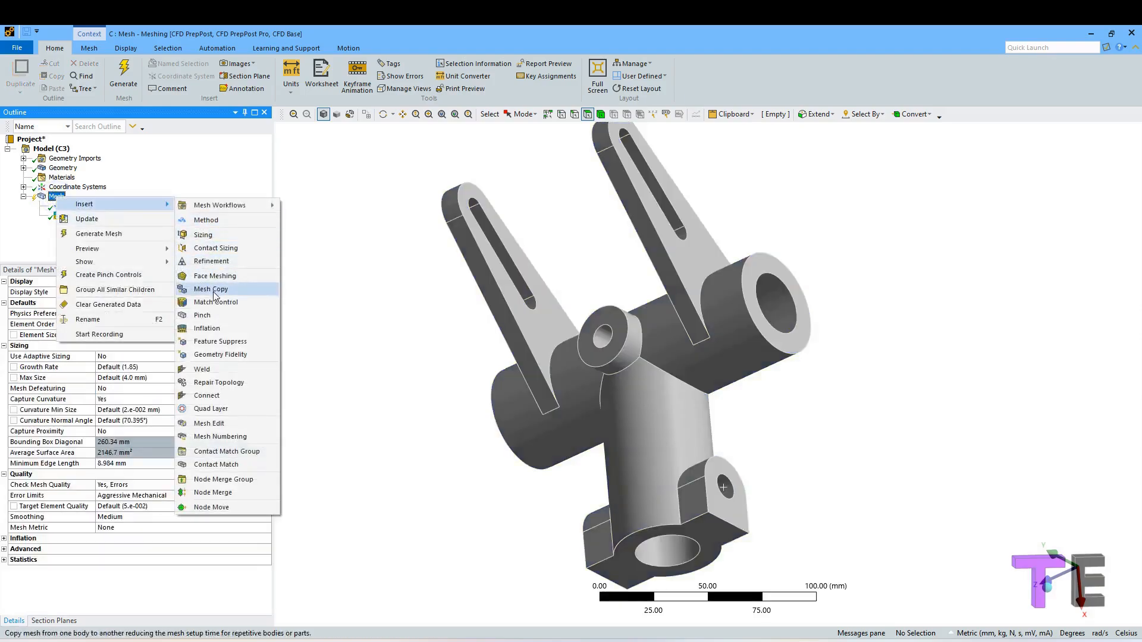
left_click(208, 331)
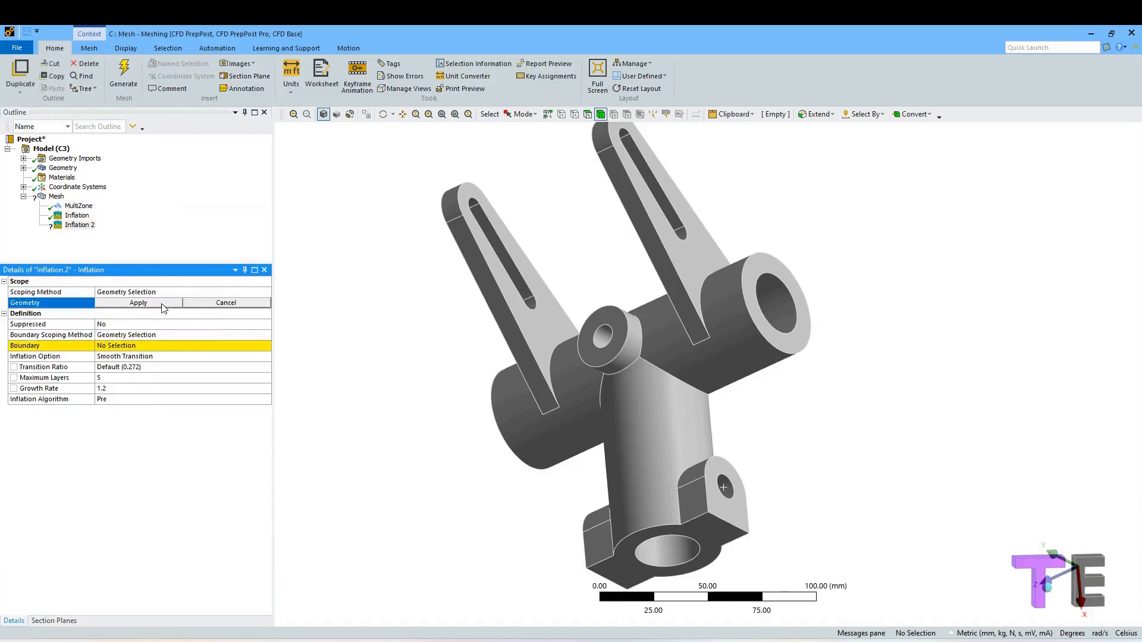
left_click(549, 347)
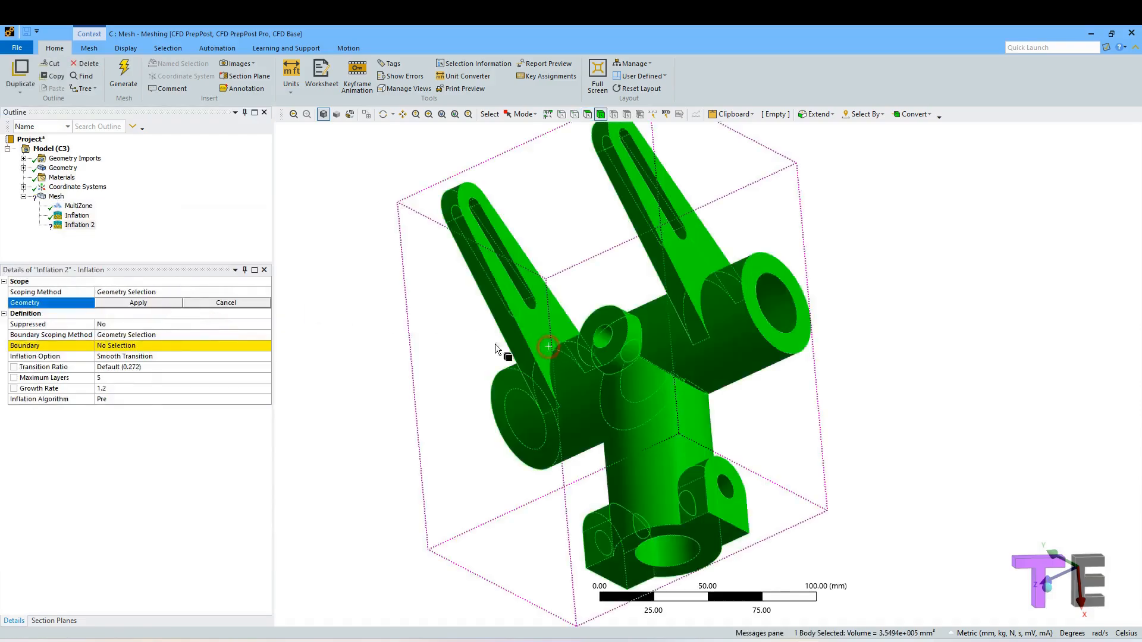
left_click(140, 303)
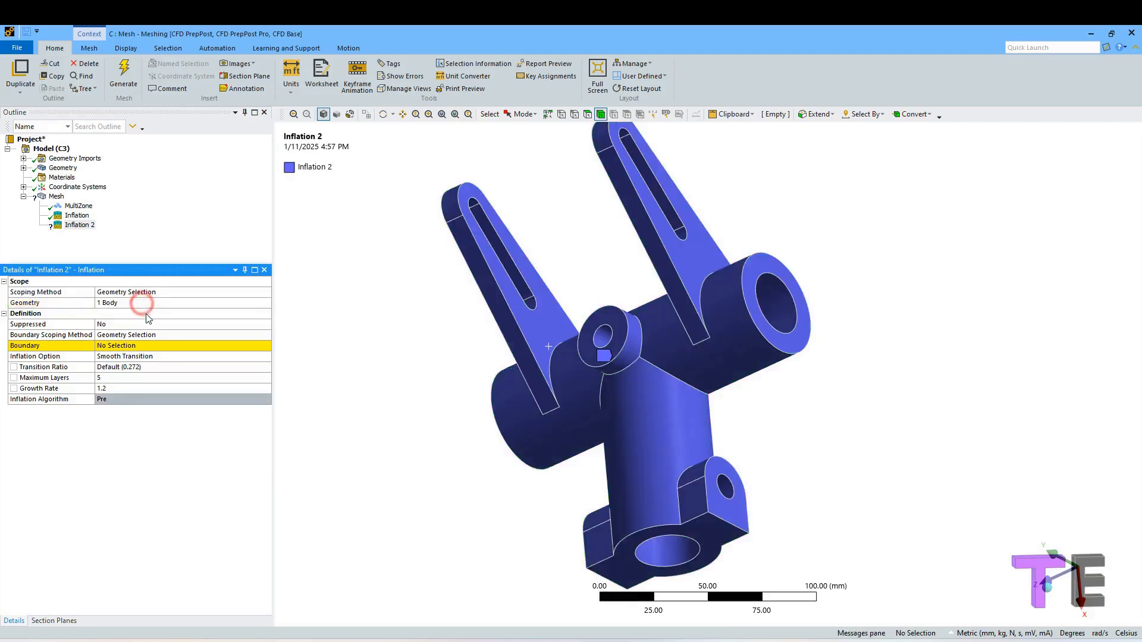
Set the second inflation's boundary to the inner faces of the two slots in the arms.
left_click(142, 349)
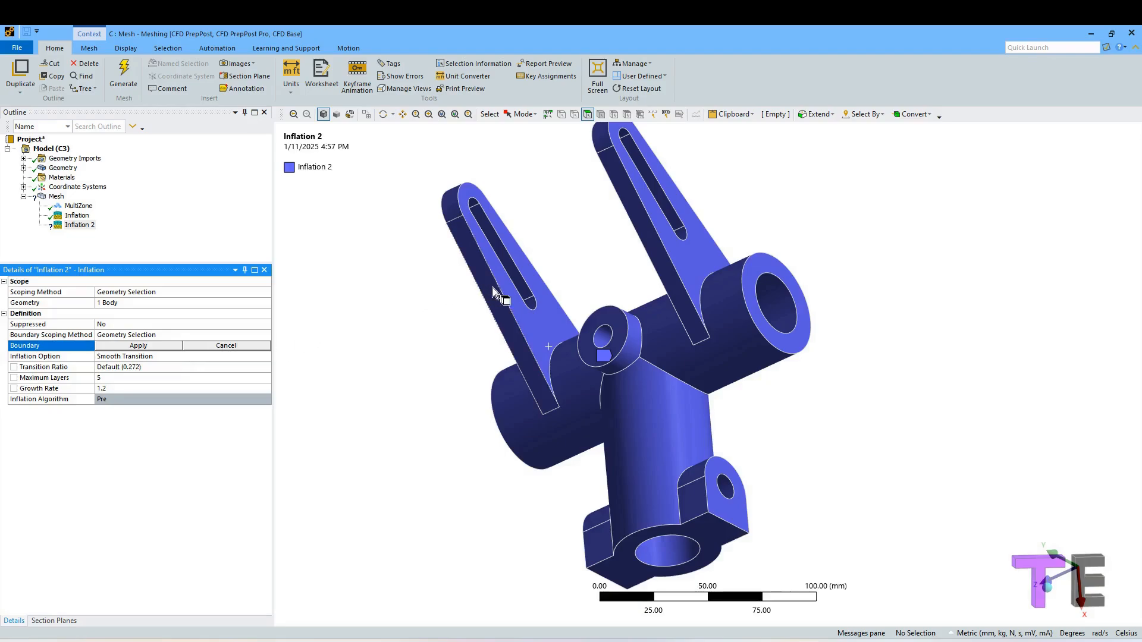
left_click(533, 305)
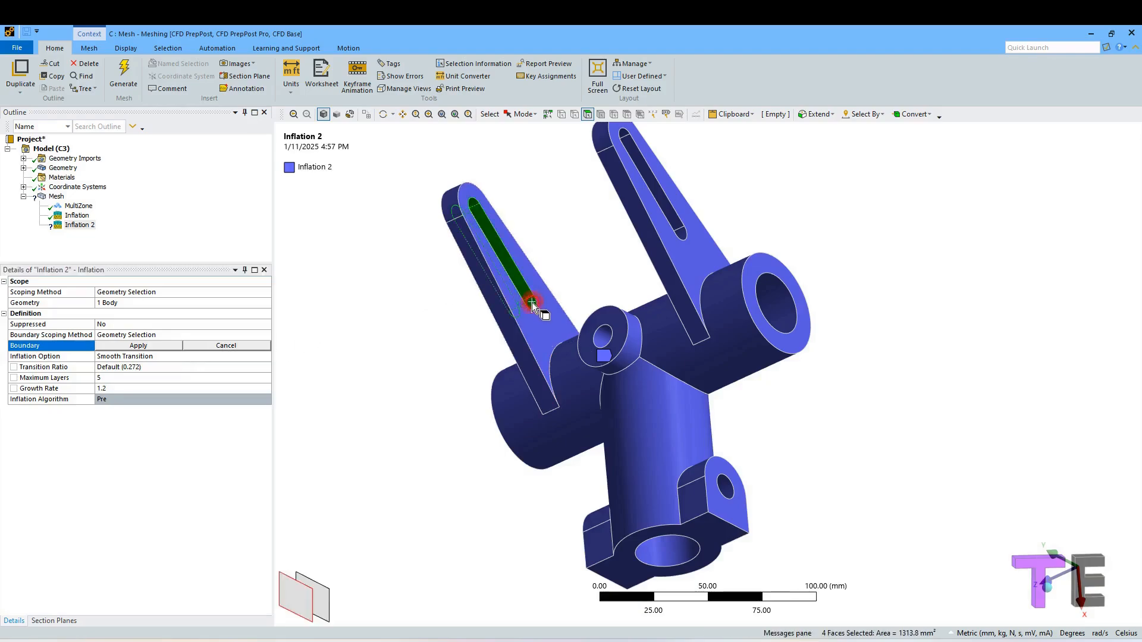
left_click(684, 234, "ctrl")
left_click(166, 345)
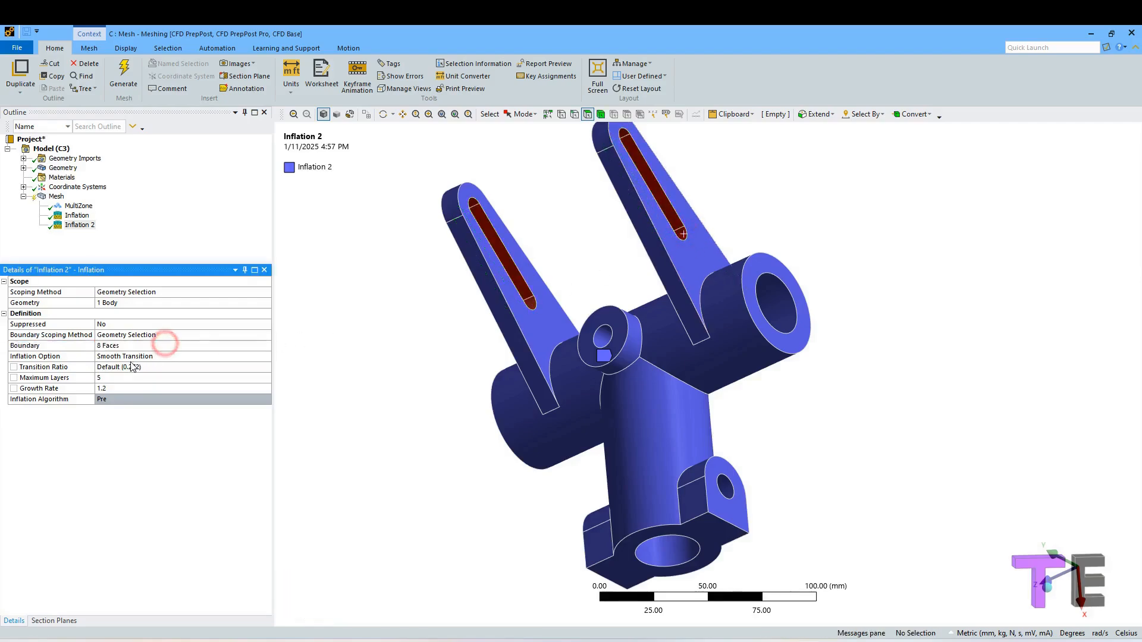
Set the second inflation's option to Total Thickness with 3 layers.
left_click(118, 367)
left_click(134, 357)
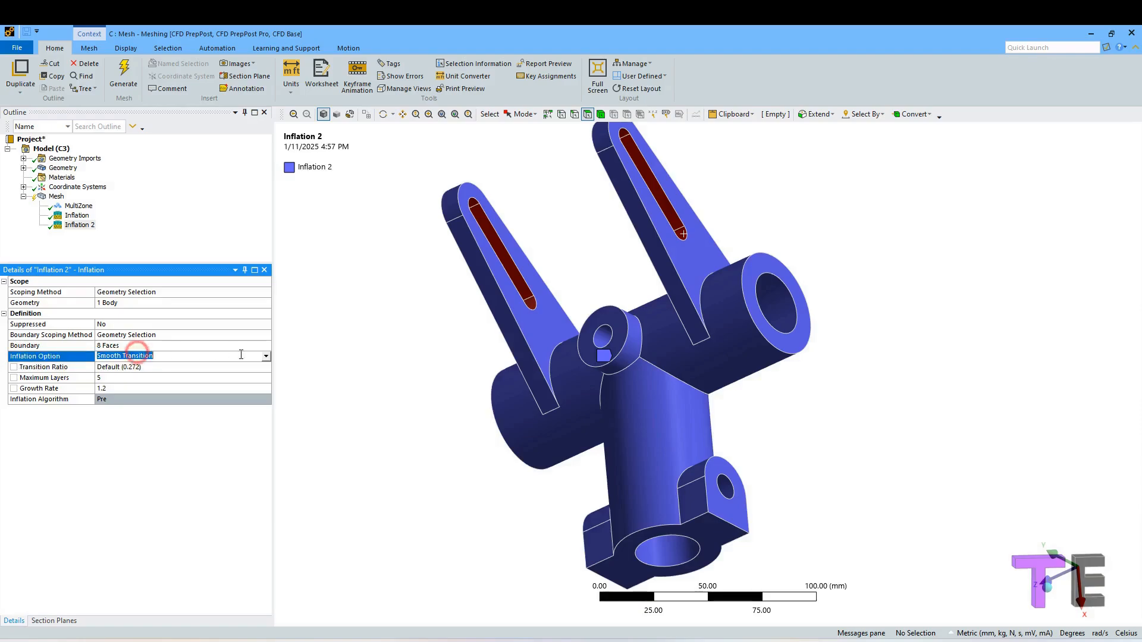
left_click(266, 357)
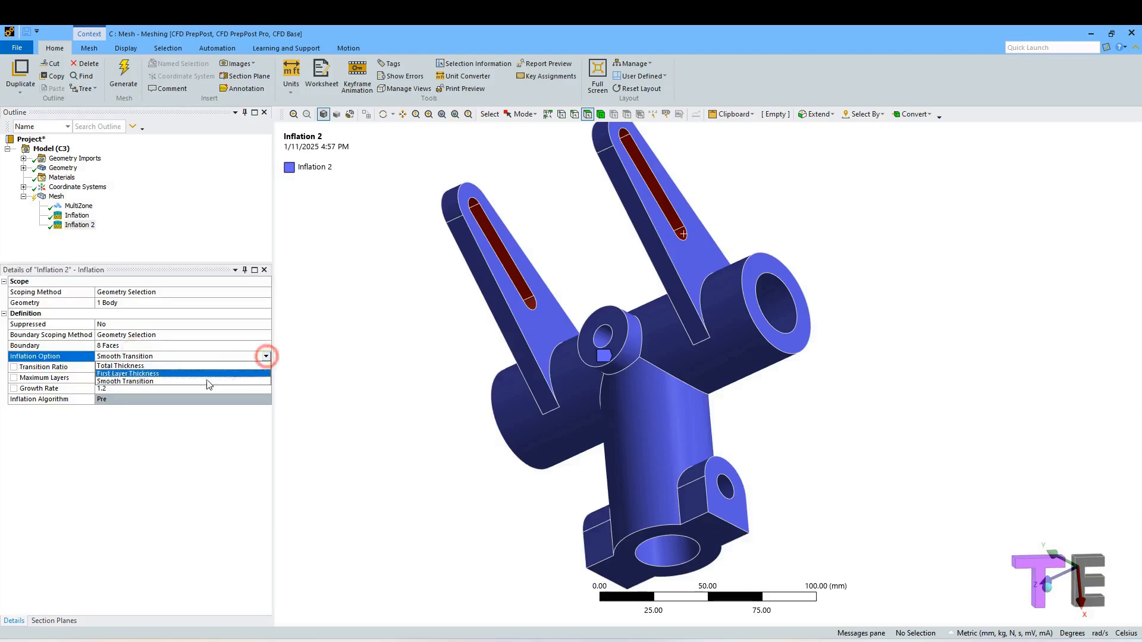
left_click(179, 366)
left_click(140, 368)
type("3")
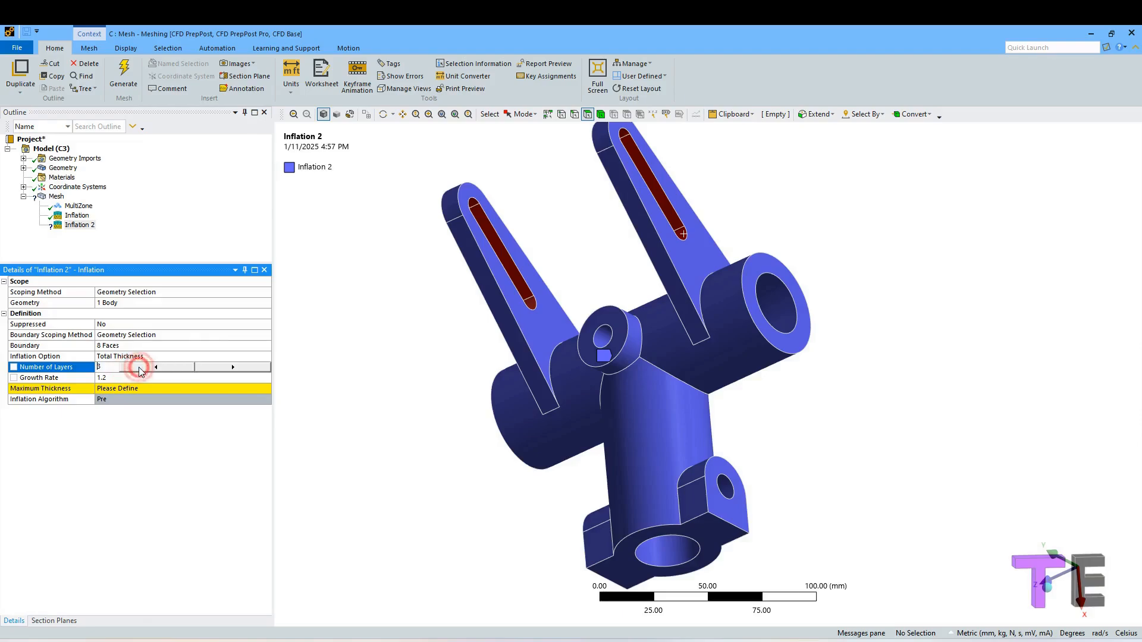
Set the second inflation's maximum thickness to 3 mm.
left_click(134, 378)
left_click(132, 390)
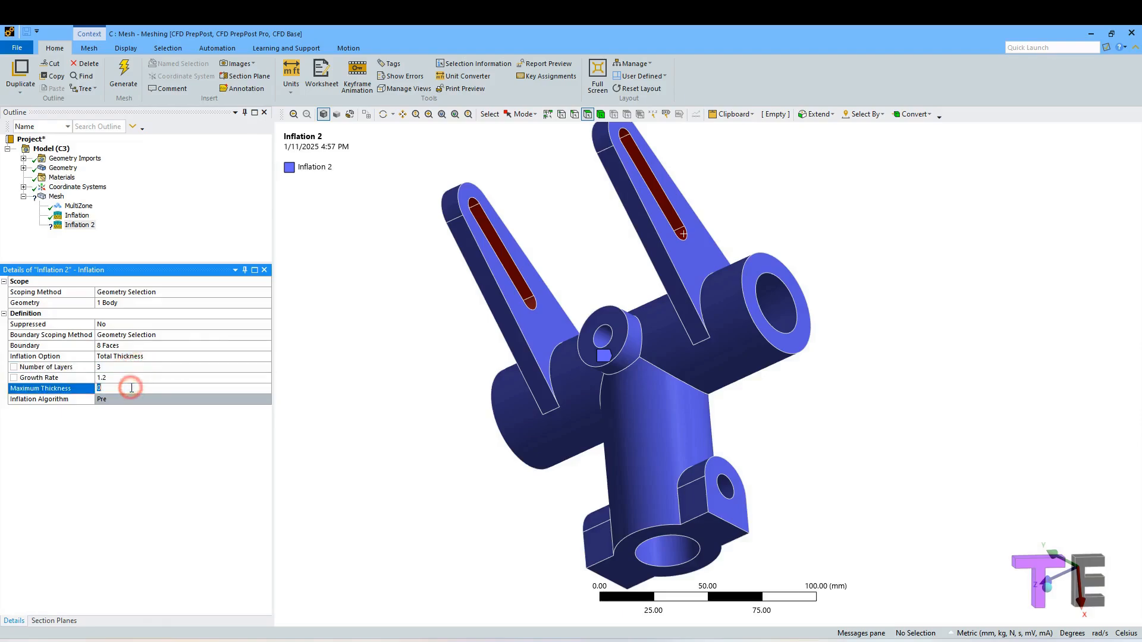
type("3")
left_click(132, 439)
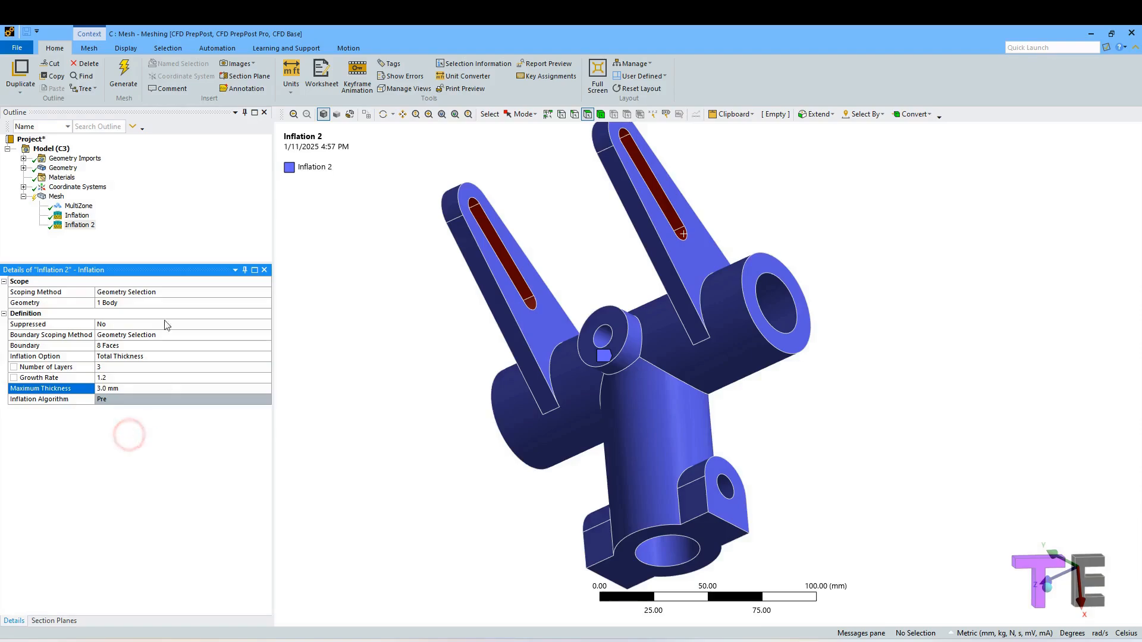
Generate the mesh.
left_click(170, 223)
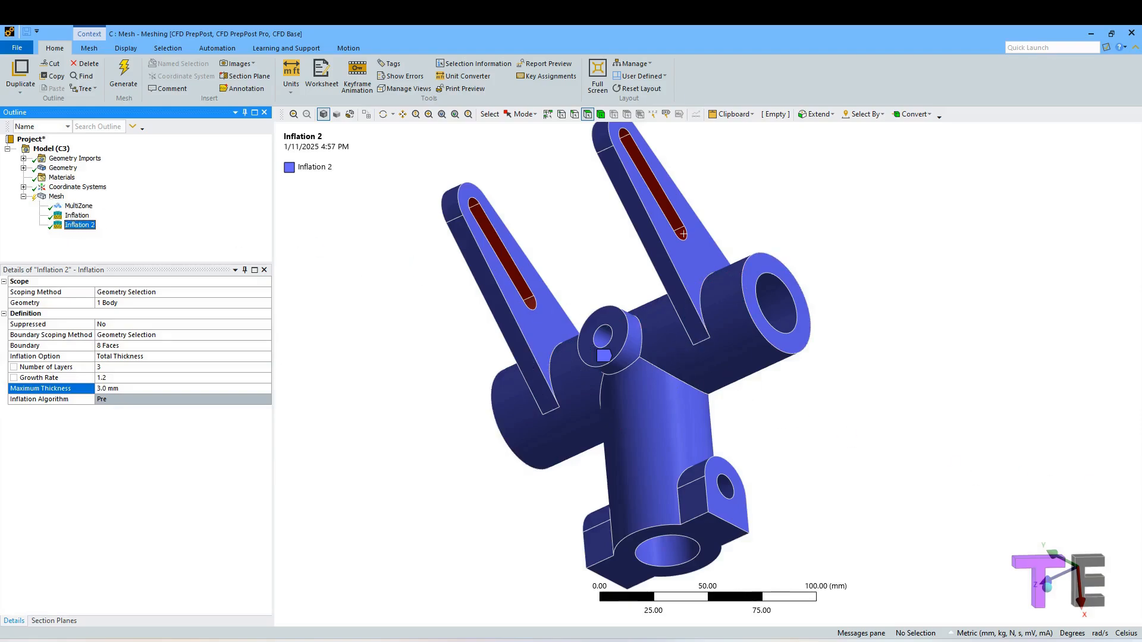
right_click(56, 196)
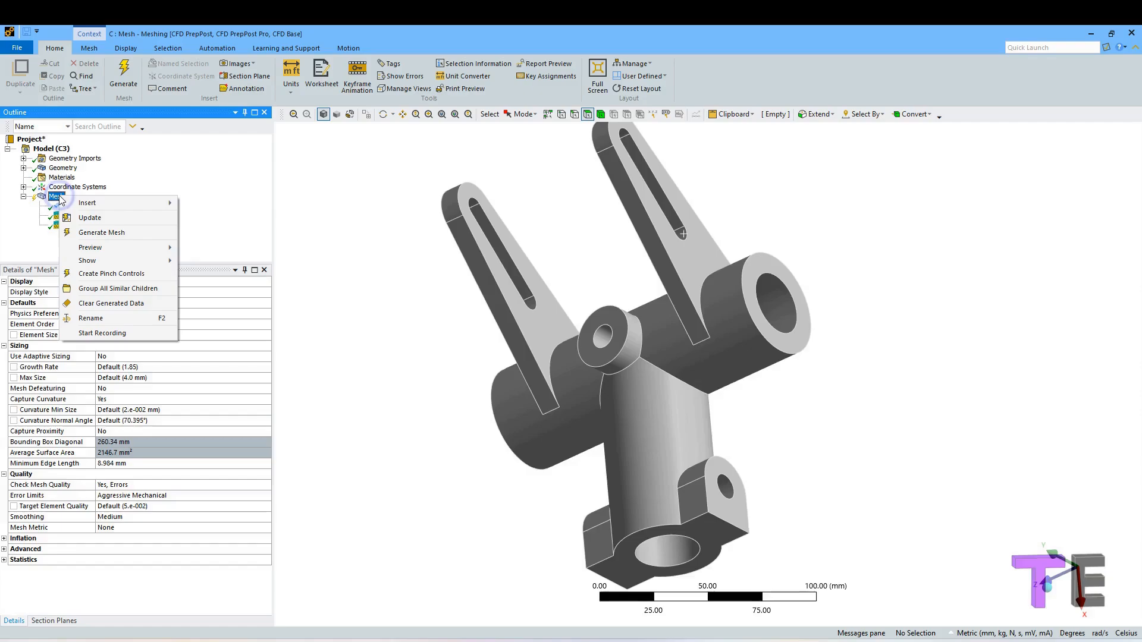
left_click(95, 232)
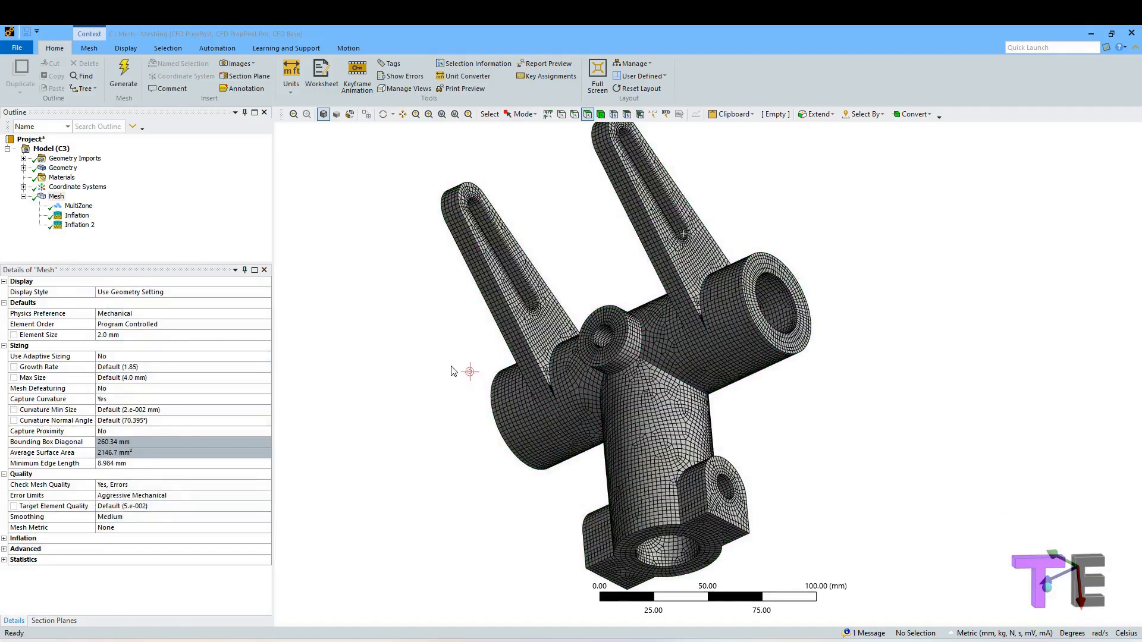
Display the Element Quality mesh metric for the generated mesh.
middle_click_drag(458, 369, 409, 352)
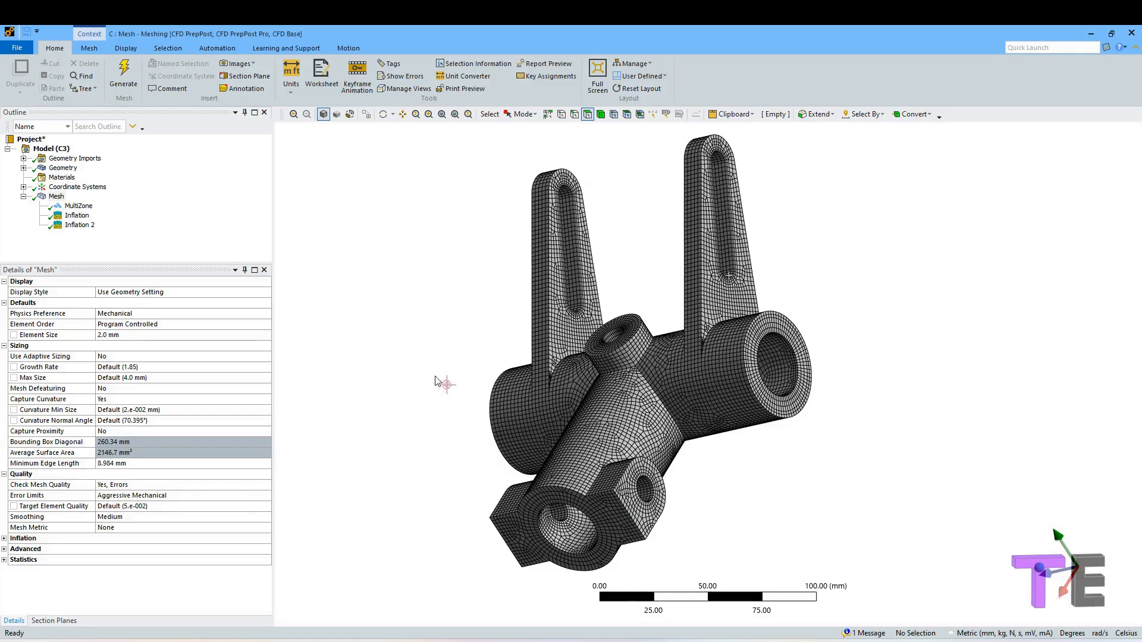
mouse_move(487, 342)
middle_mouse_down()
mouse_move(475, 318)
mouse_move(485, 248)
mouse_move(380, 285)
mouse_move(380, 353)
mouse_move(408, 369)
mouse_move(377, 372)
mouse_move(367, 399)
middle_mouse_up()
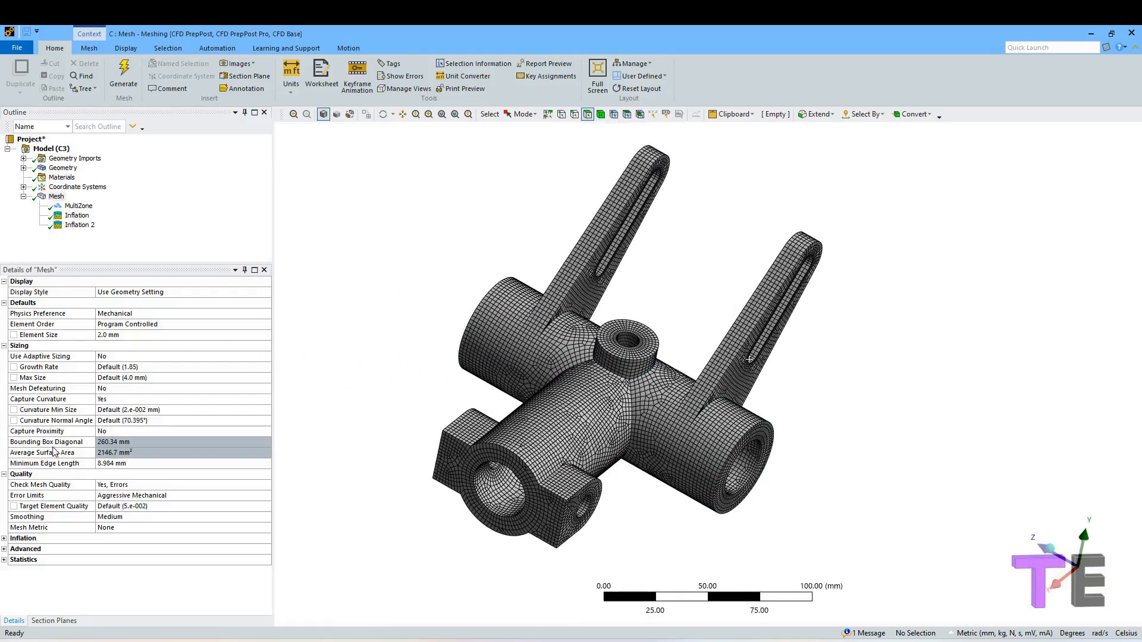
left_click(46, 527)
left_click(266, 528)
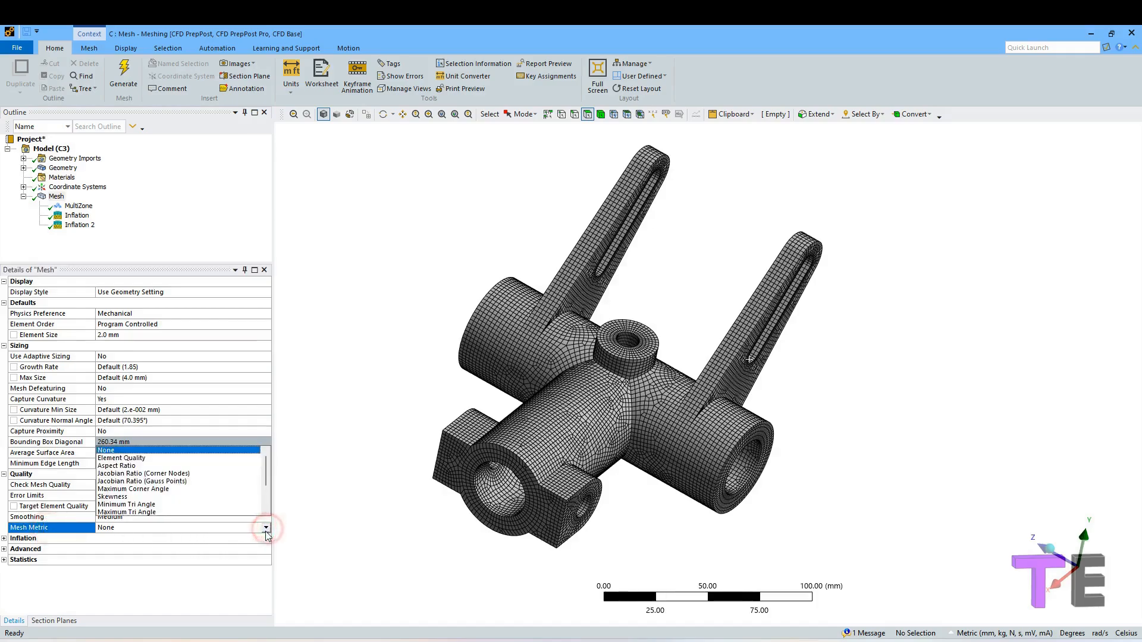
left_click(153, 457)
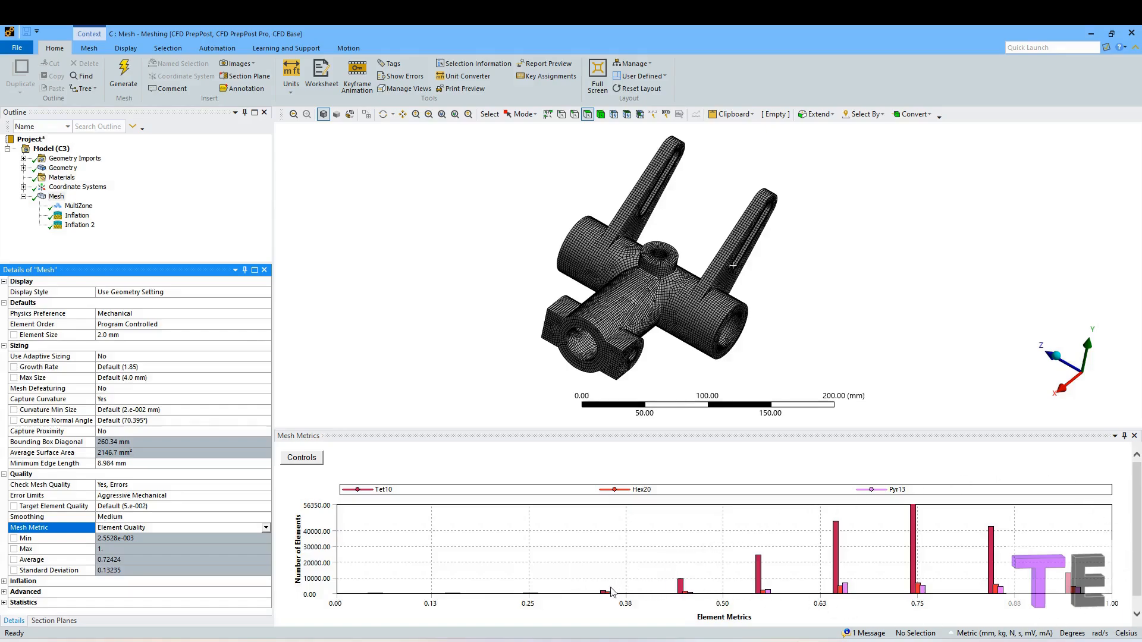
Inspect the generated mesh from several angles.
scroll(694, 343, "up", 2)
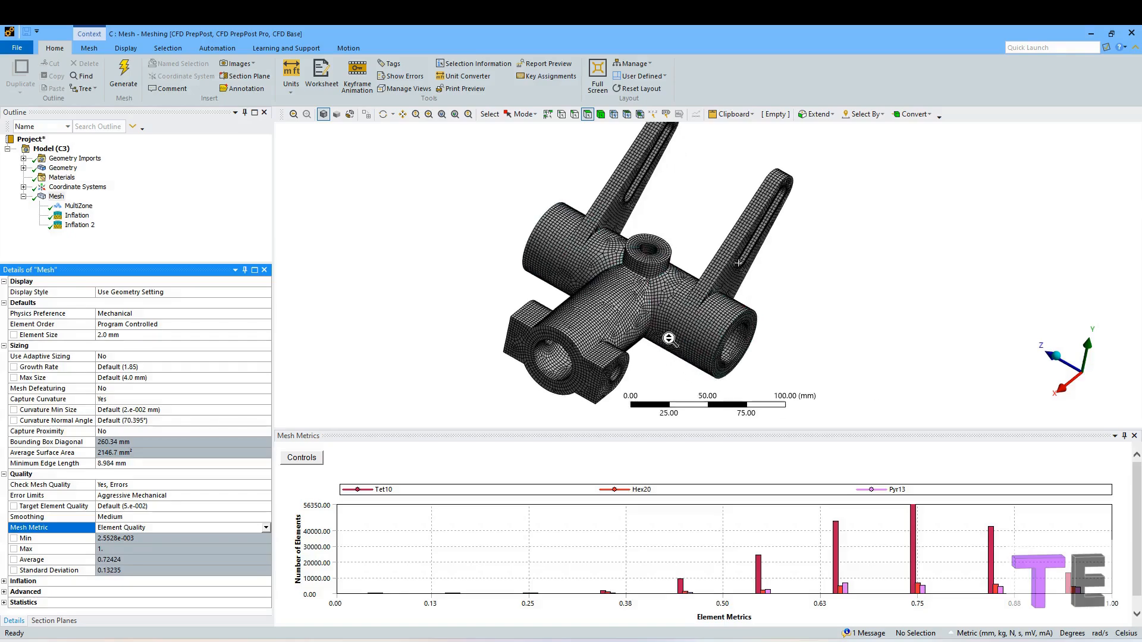
middle_click_drag(665, 346, 635, 336)
scroll(636, 336, "up", 2)
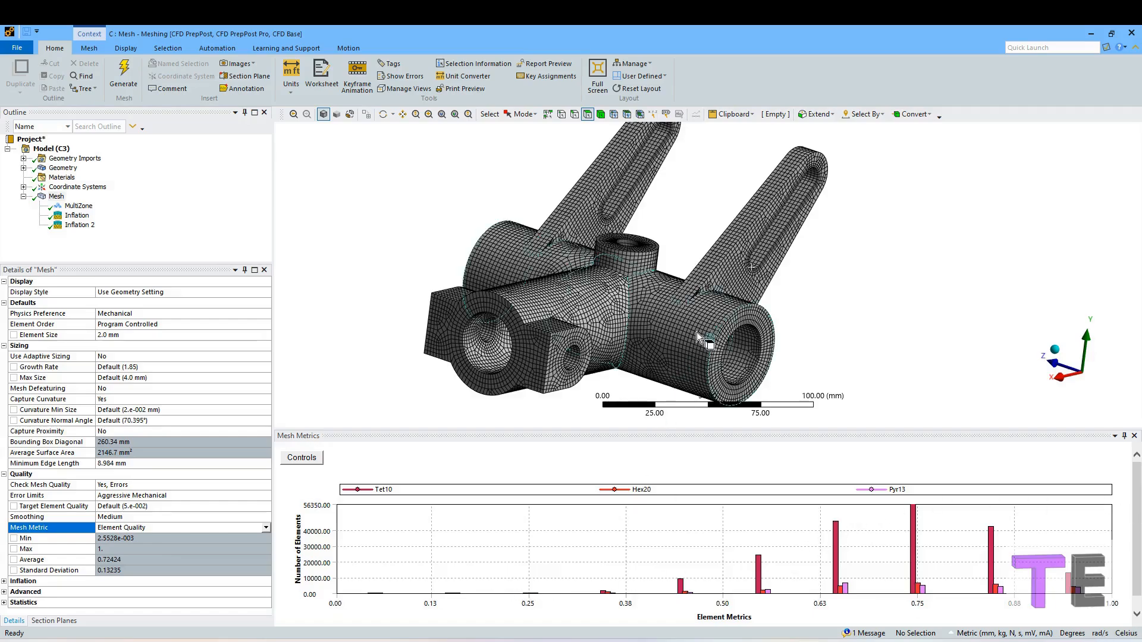
scroll(684, 333, "down", 2)
middle_click_drag(684, 333, 559, 324)
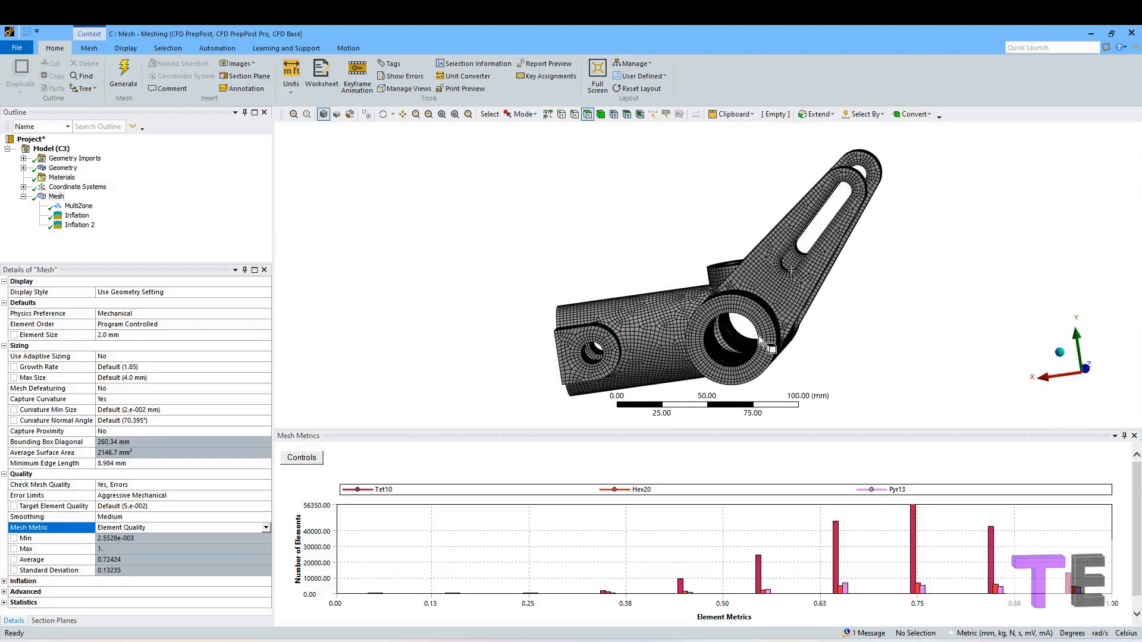
middle_click_drag(866, 332, 473, 369)
scroll(745, 294, "down", 1)
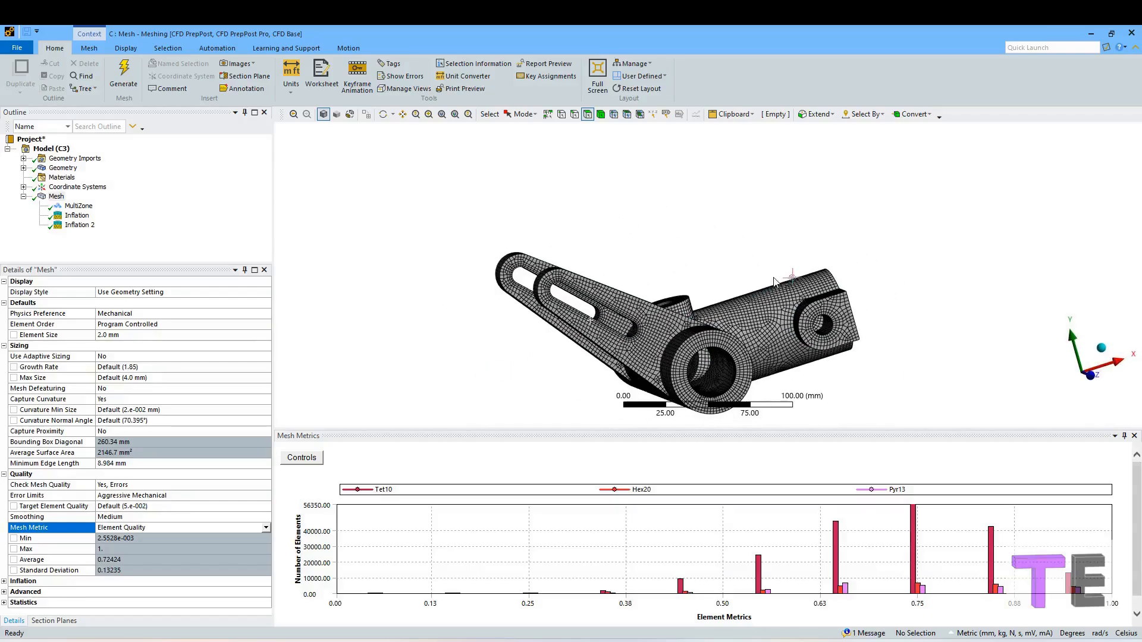
middle_click_drag(779, 224, 763, 264)
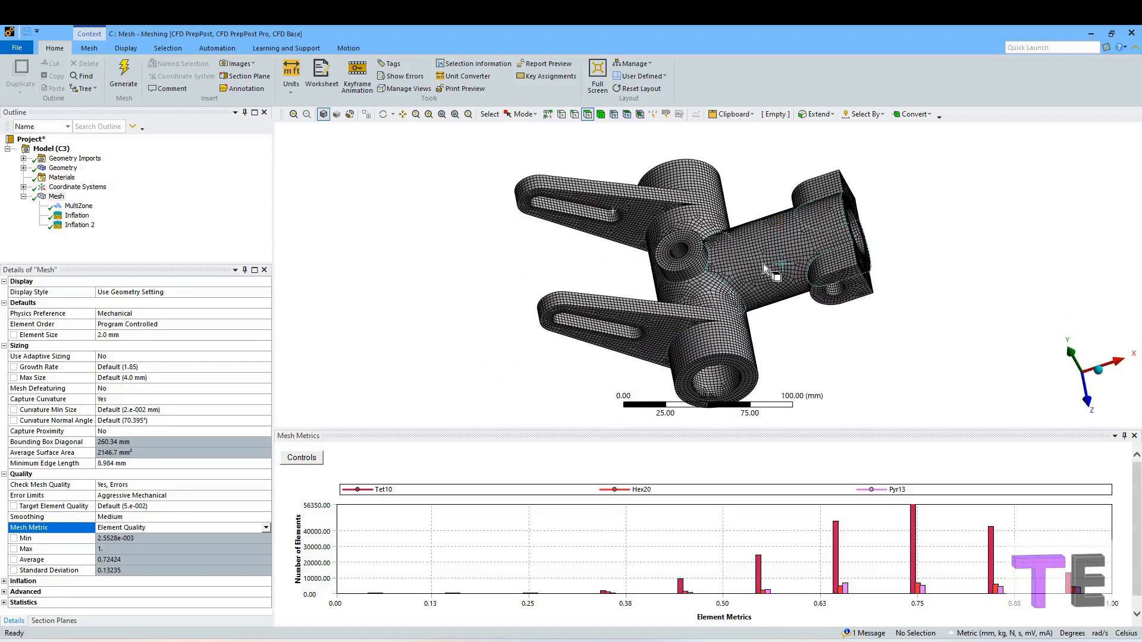